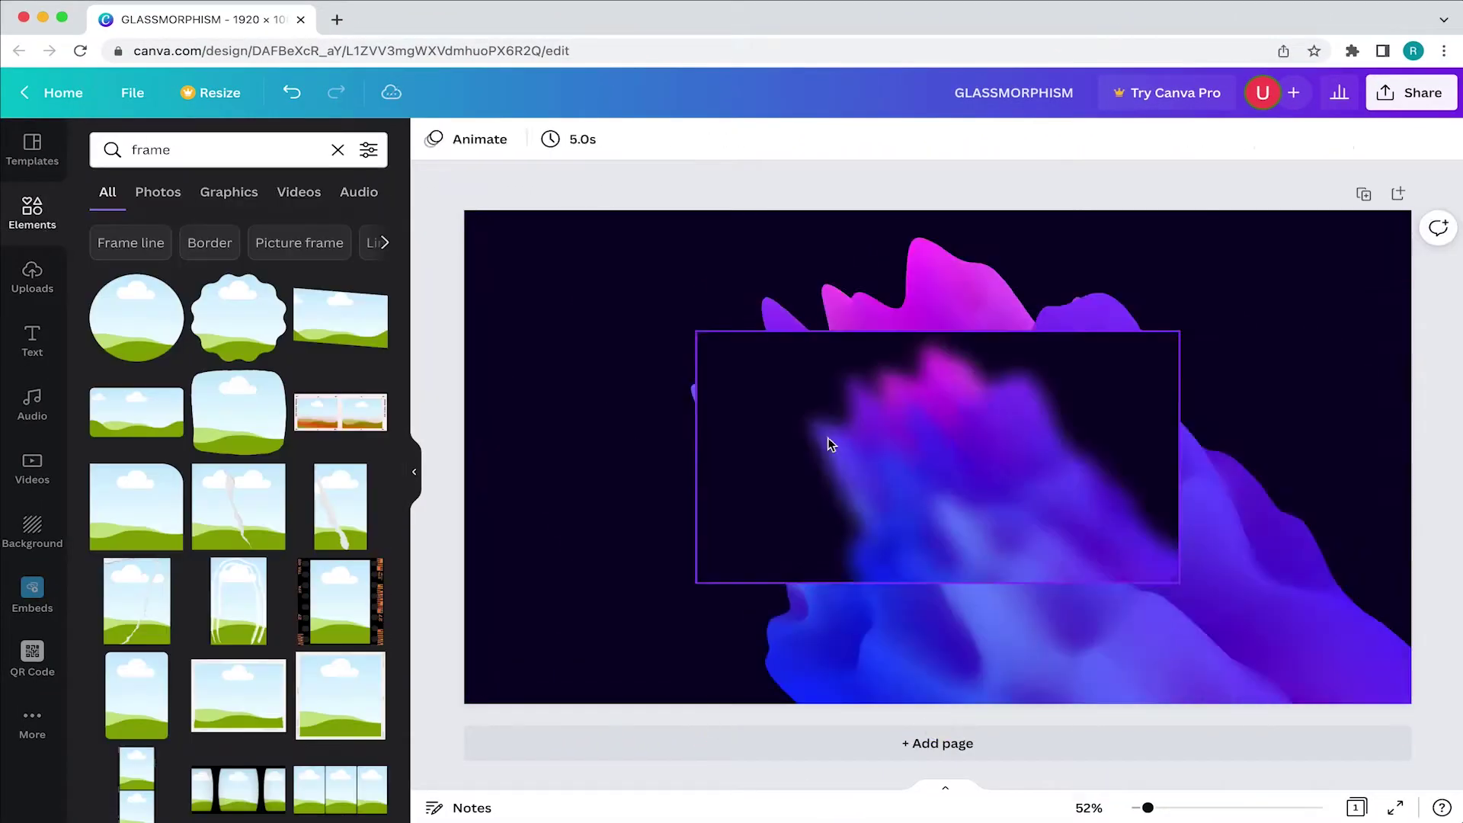
# Revert the glass edits so only the sharp purple wave remains, and select the rotated background image.
pyautogui.doubleClick(828, 437)
pyautogui.click(1370, 663)
pyautogui.click(945, 458)
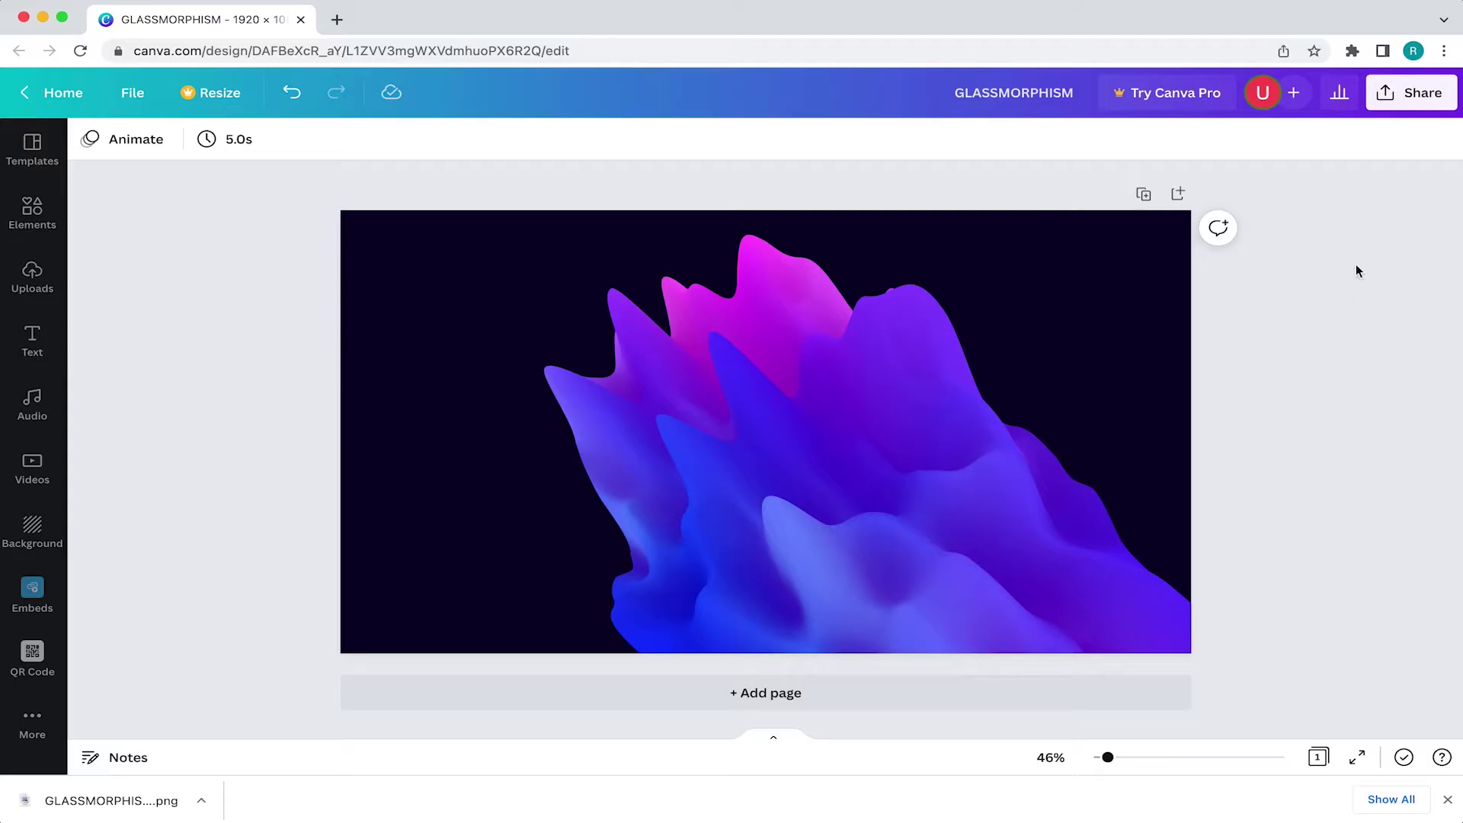
pyautogui.moveTo(1356, 411); pyautogui.dragTo(926, 187)
# Download the purple wave design as a 1920 × 1080 px PNG.
pyautogui.click(253, 430)
pyautogui.moveTo(1343, 188); pyautogui.dragTo(175, 677)
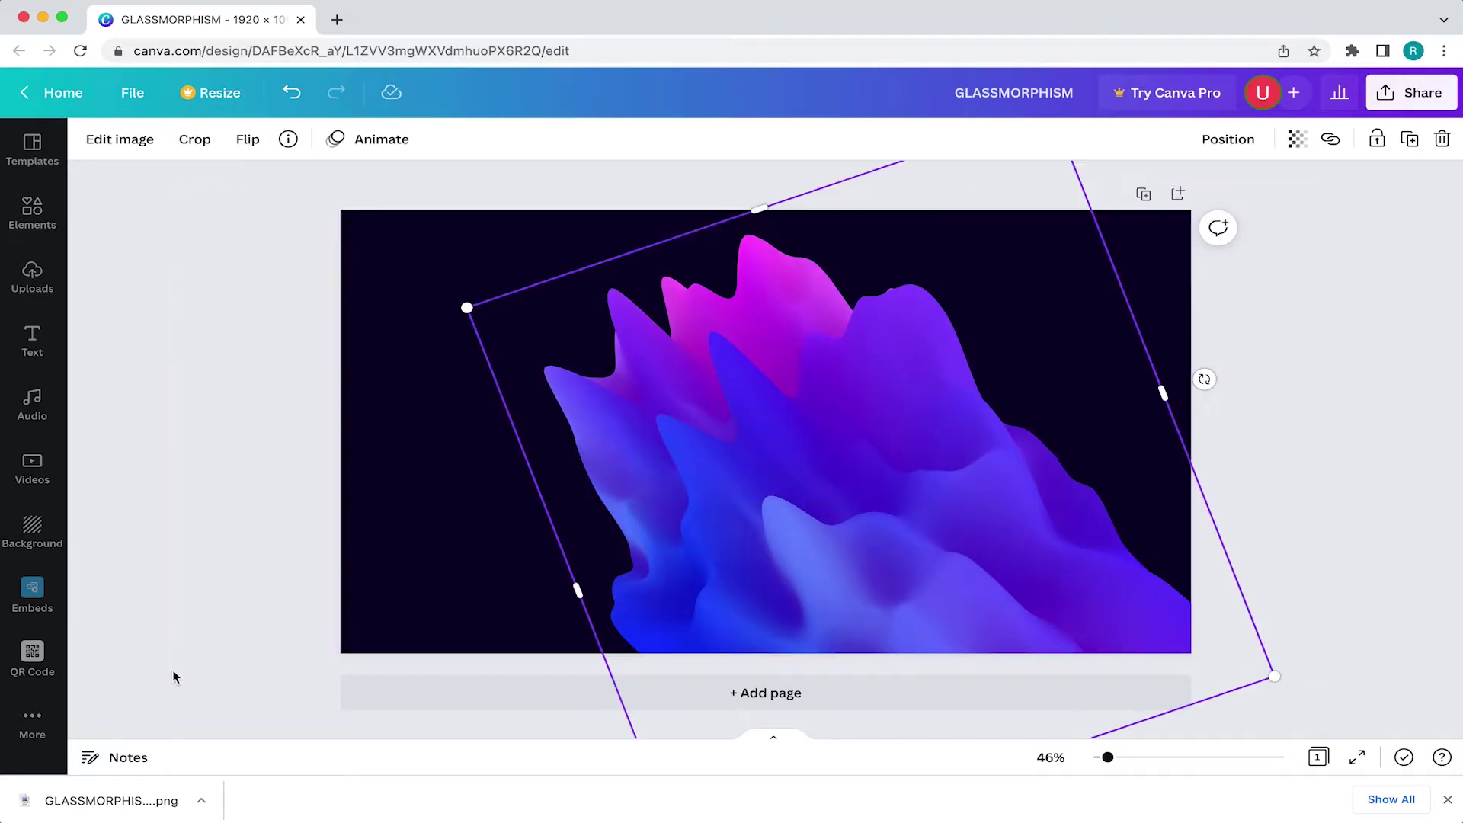
pyautogui.click(175, 677)
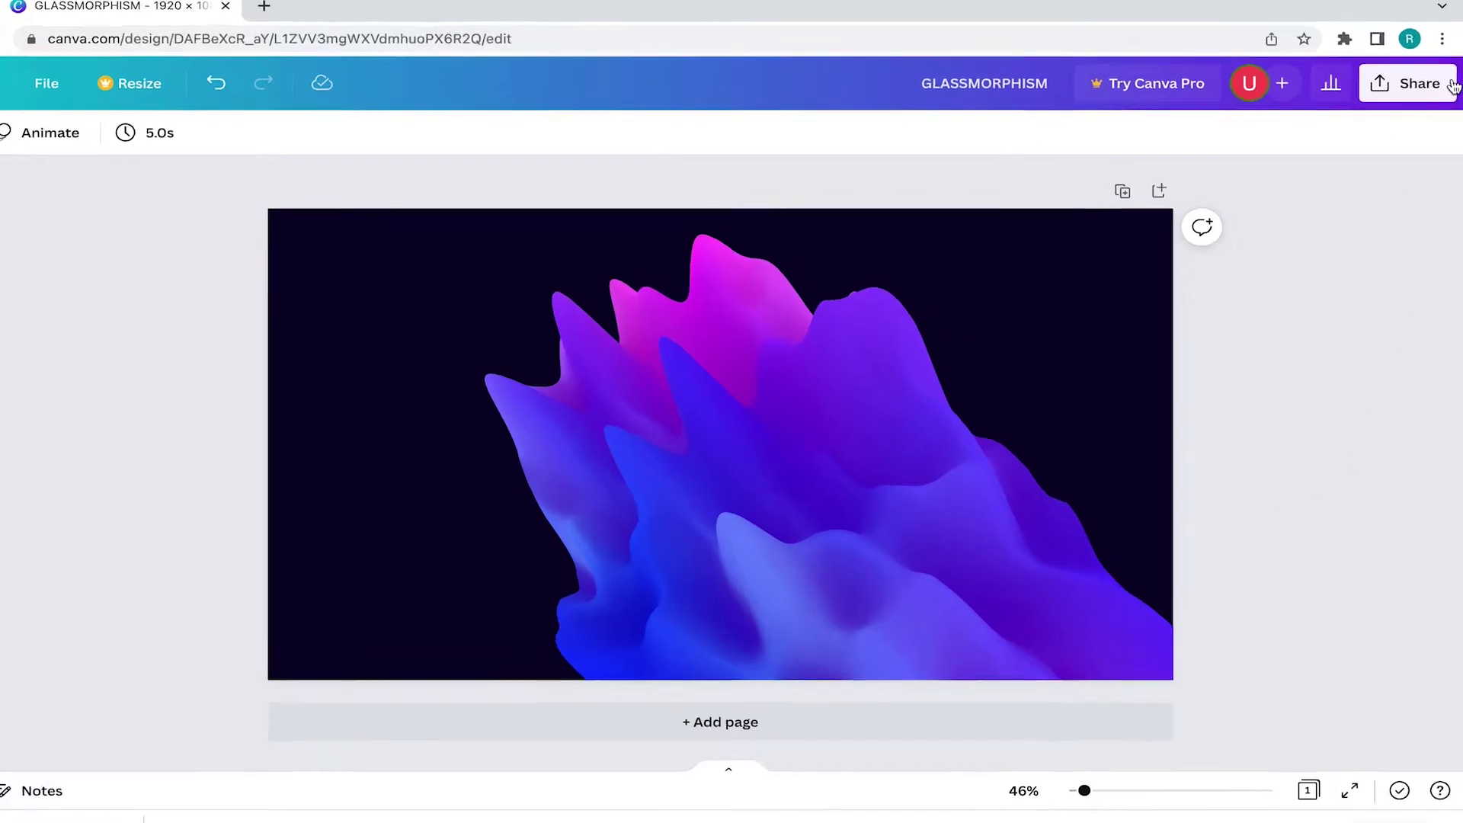
pyautogui.click(1424, 92)
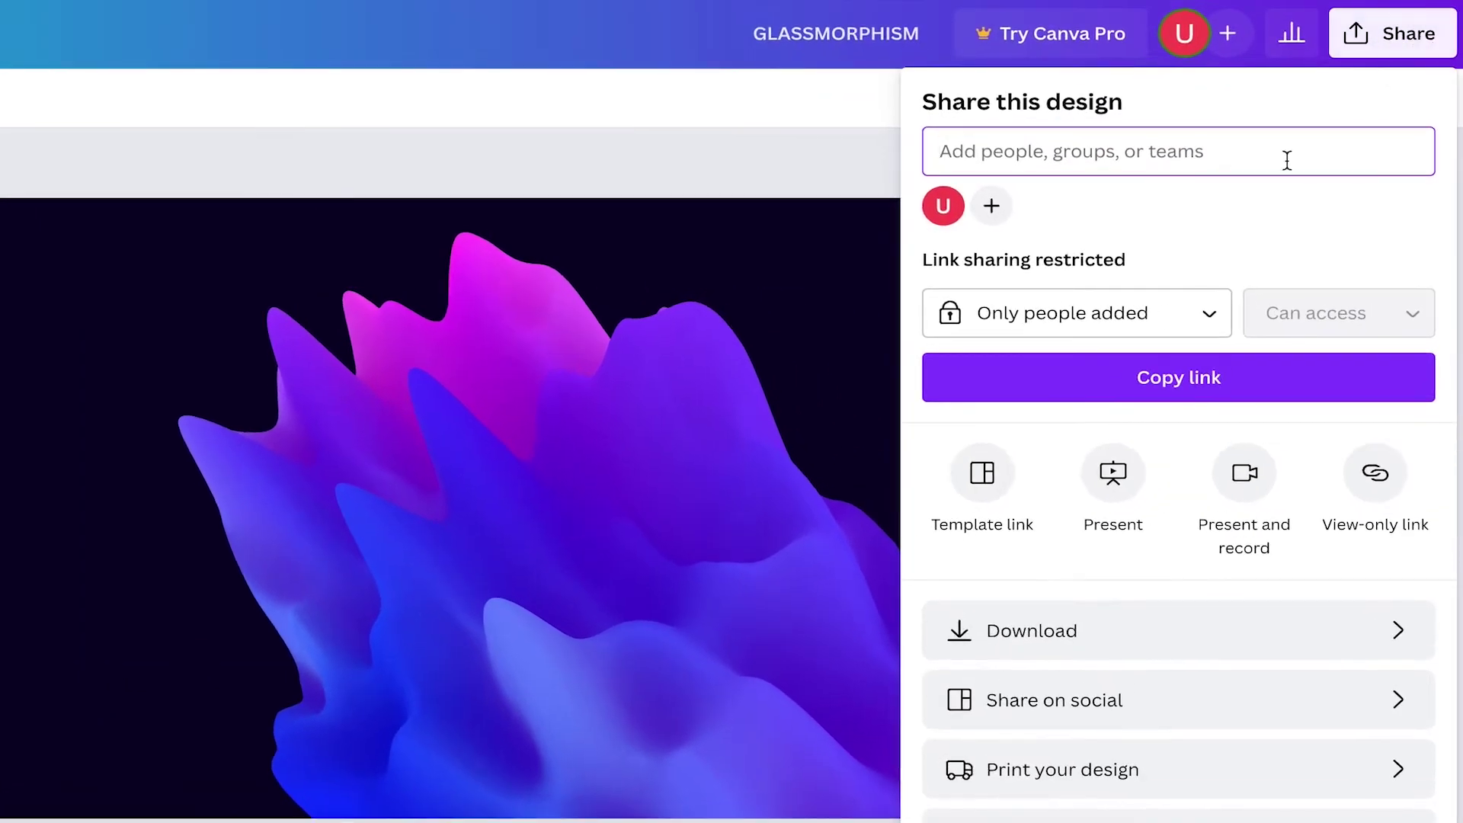
pyautogui.click(1080, 625)
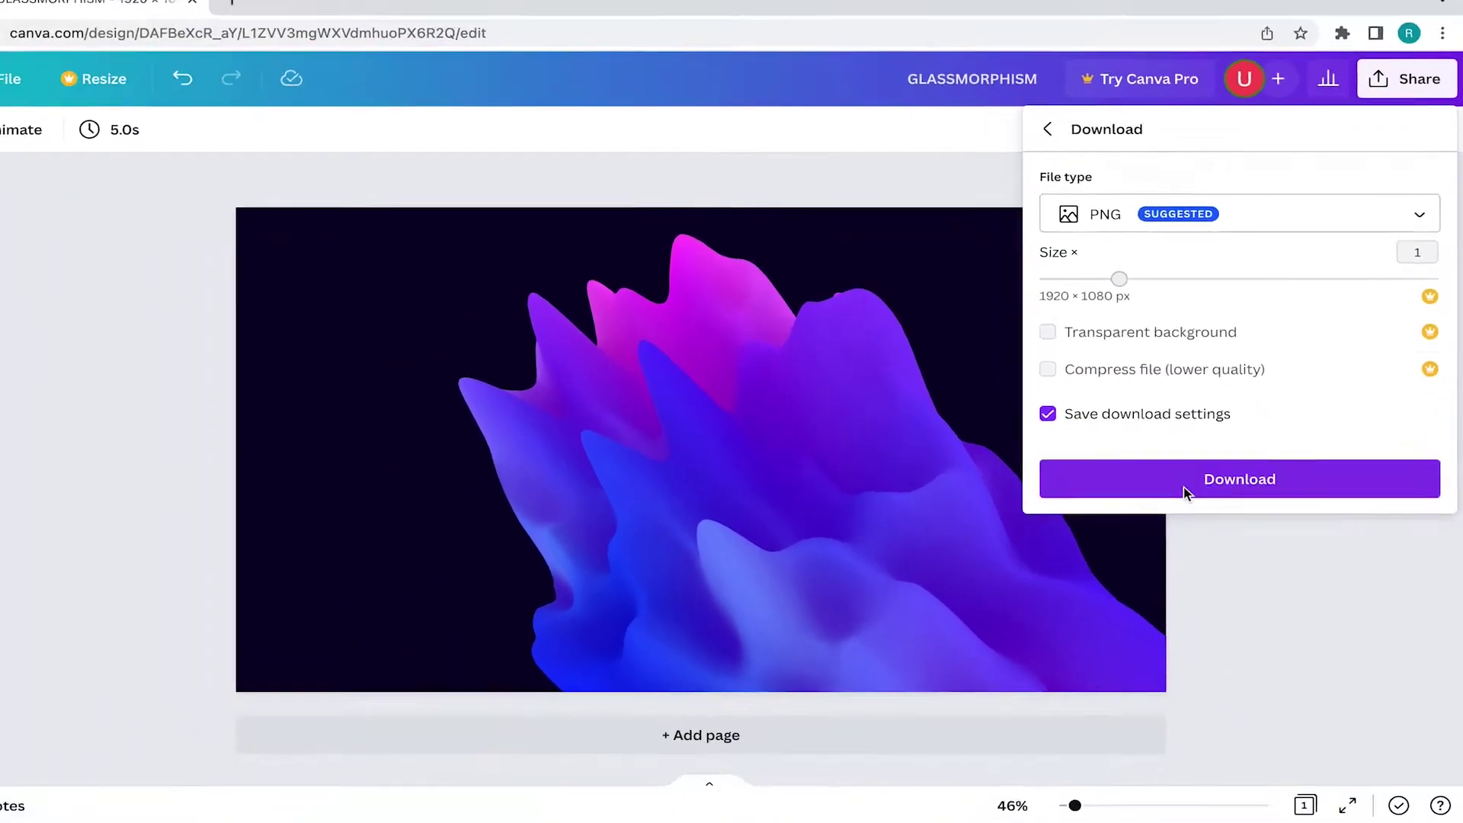
pyautogui.click(1187, 488)
pyautogui.click(1311, 219)
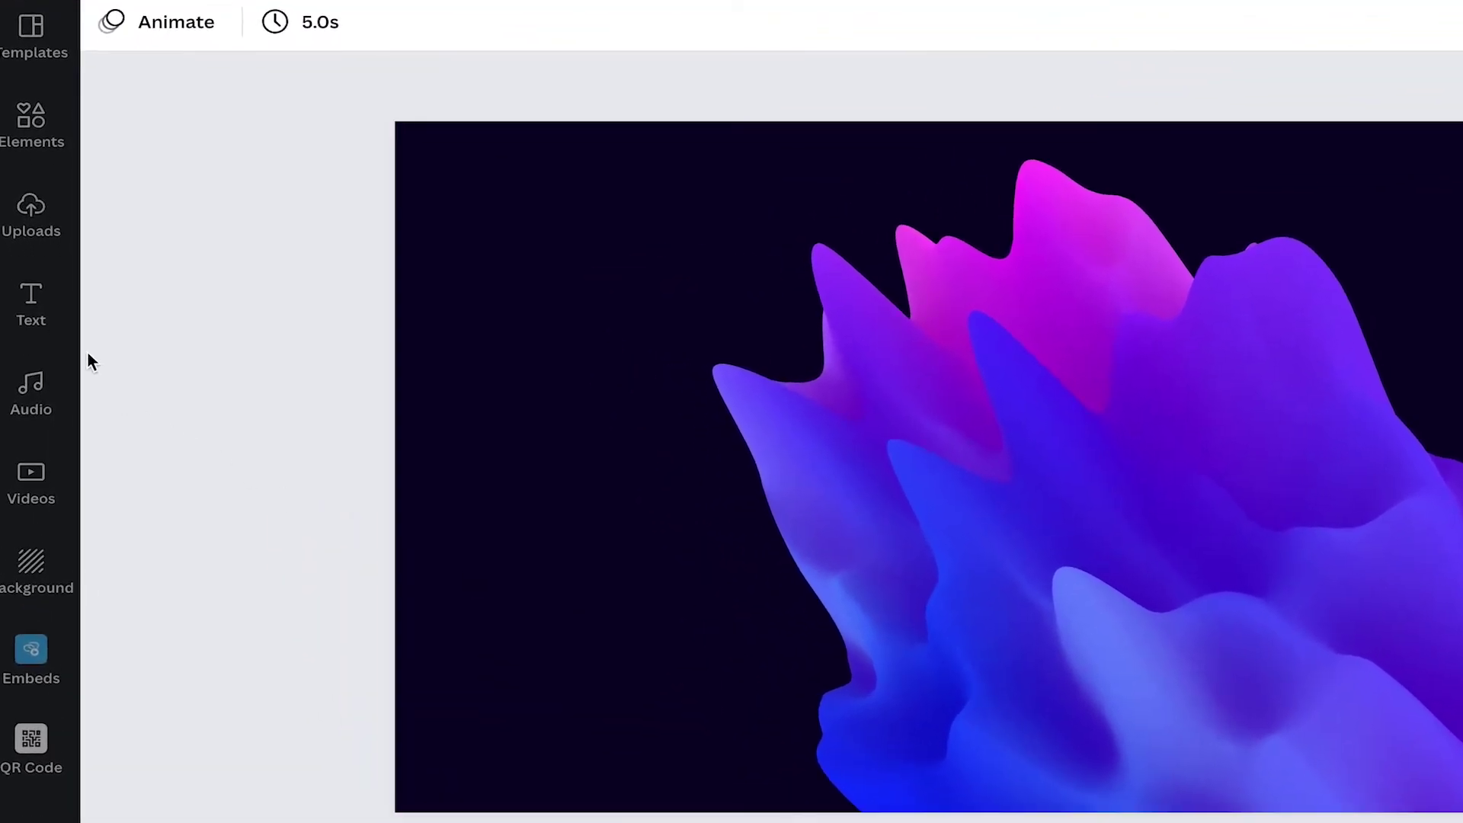
# Add the downloaded wave image from Uploads to the page.
pyautogui.click(38, 233)
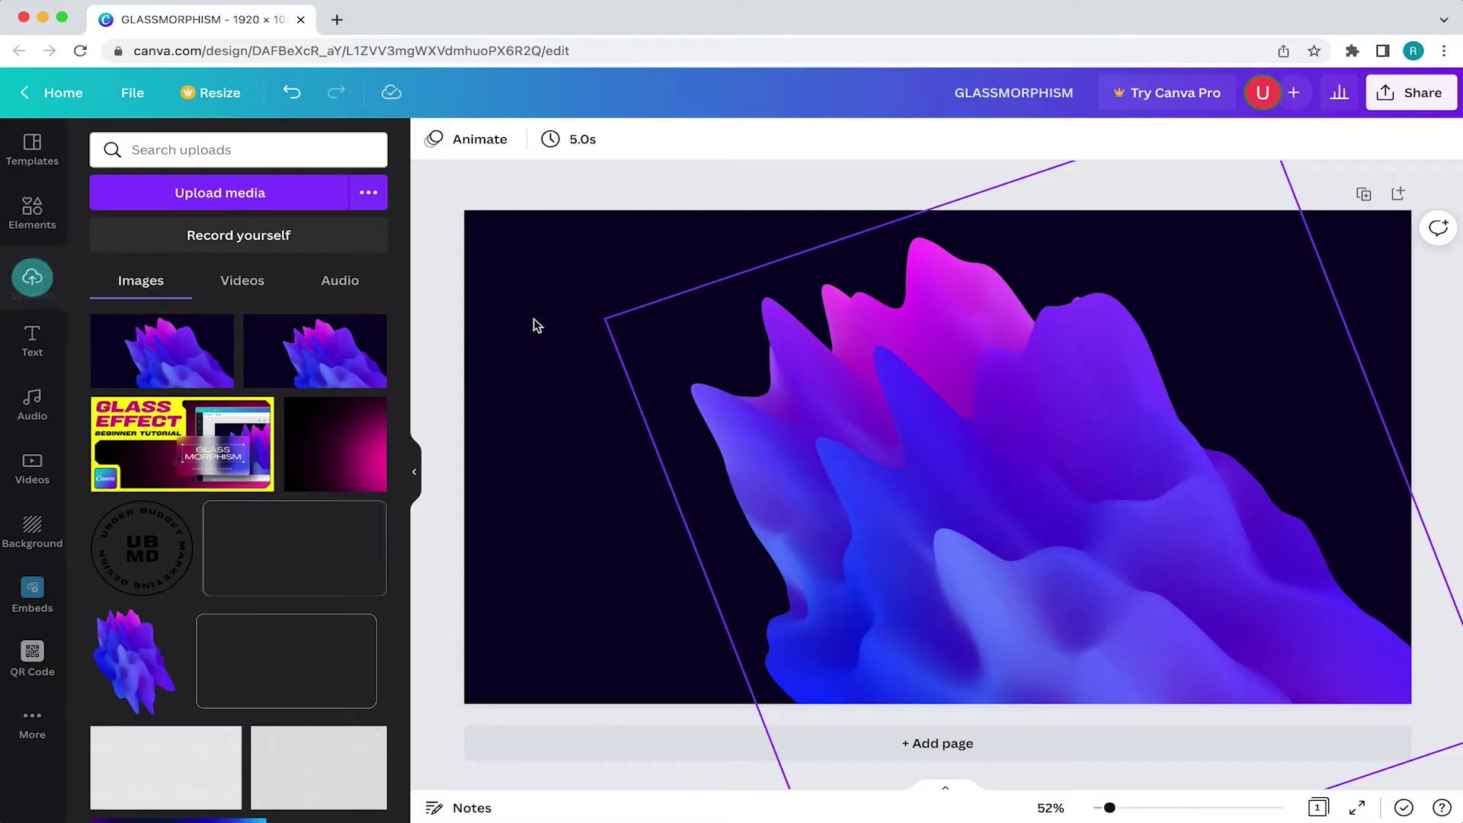
pyautogui.click(196, 357)
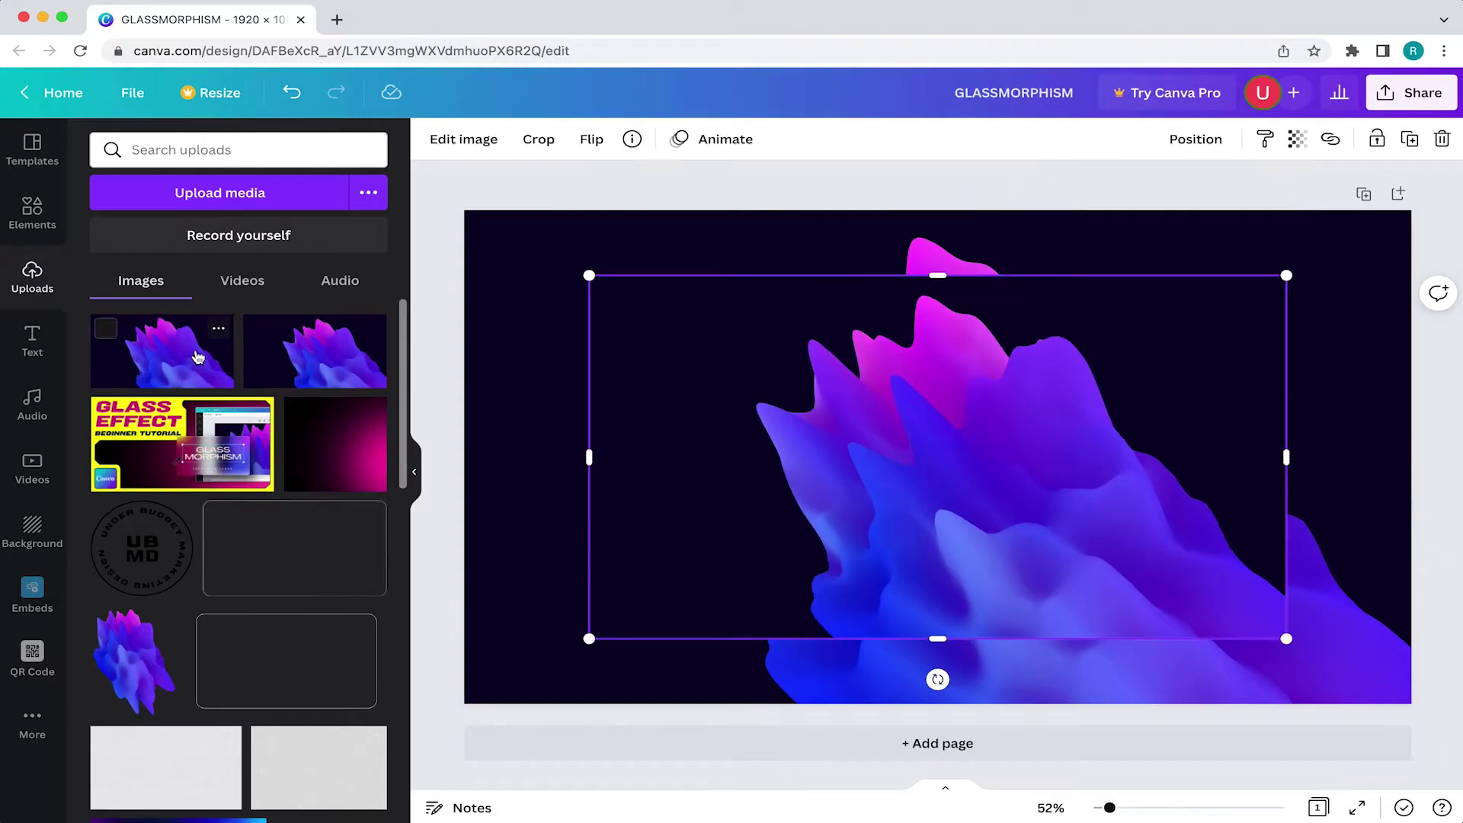
pyautogui.press('super+z')
pyautogui.click(418, 466)
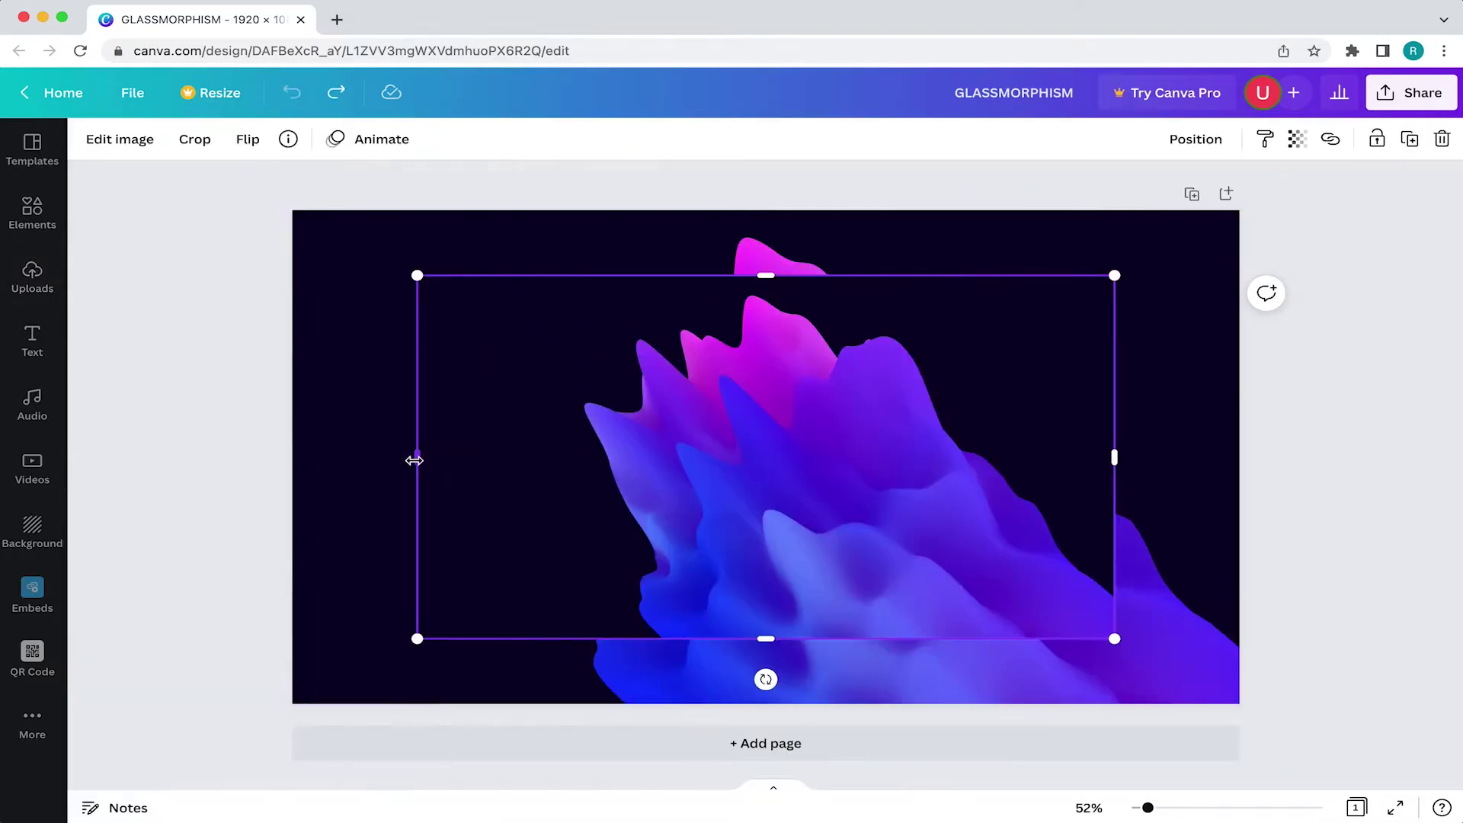
# Enlarge the wave image to about 1,835 × 1,010 and centre it on the page.
pyautogui.moveTo(419, 273); pyautogui.dragTo(317, 226)
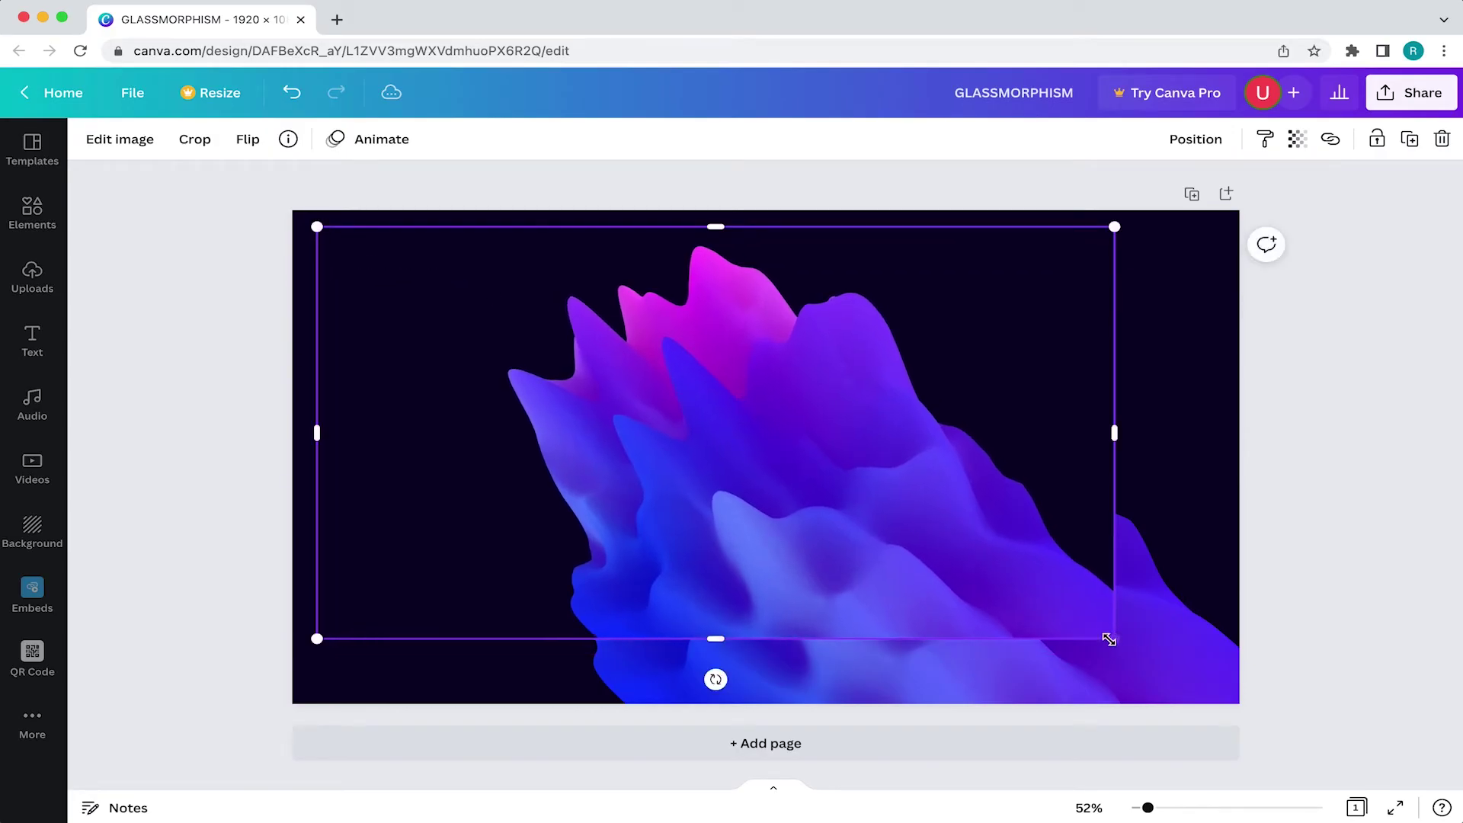
pyautogui.moveTo(1109, 639); pyautogui.dragTo(1220, 687)
pyautogui.moveTo(831, 478); pyautogui.dragTo(825, 478)
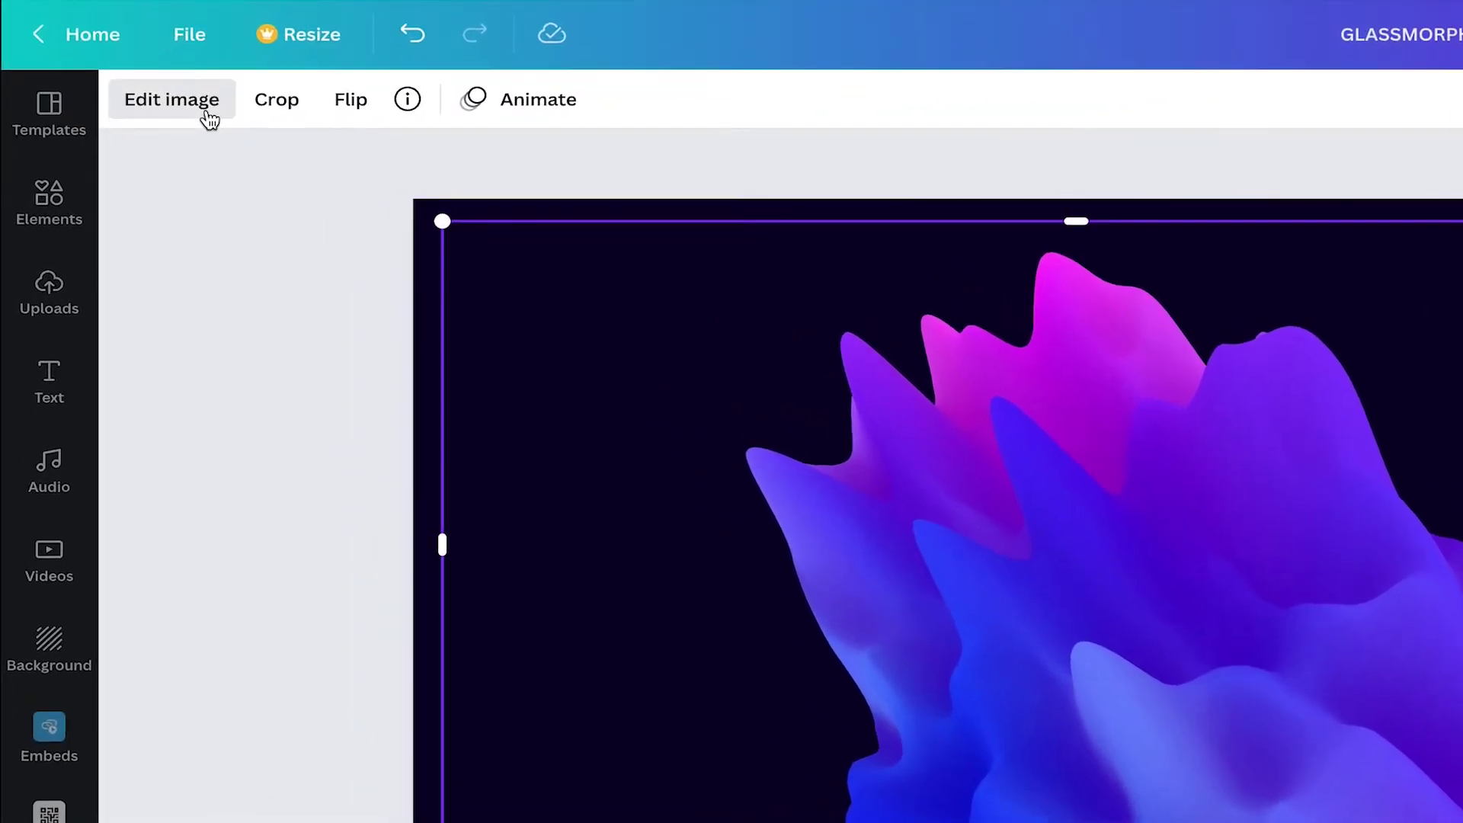
# Soften the placed wave image with a Blur value of 35.
pyautogui.click(142, 145)
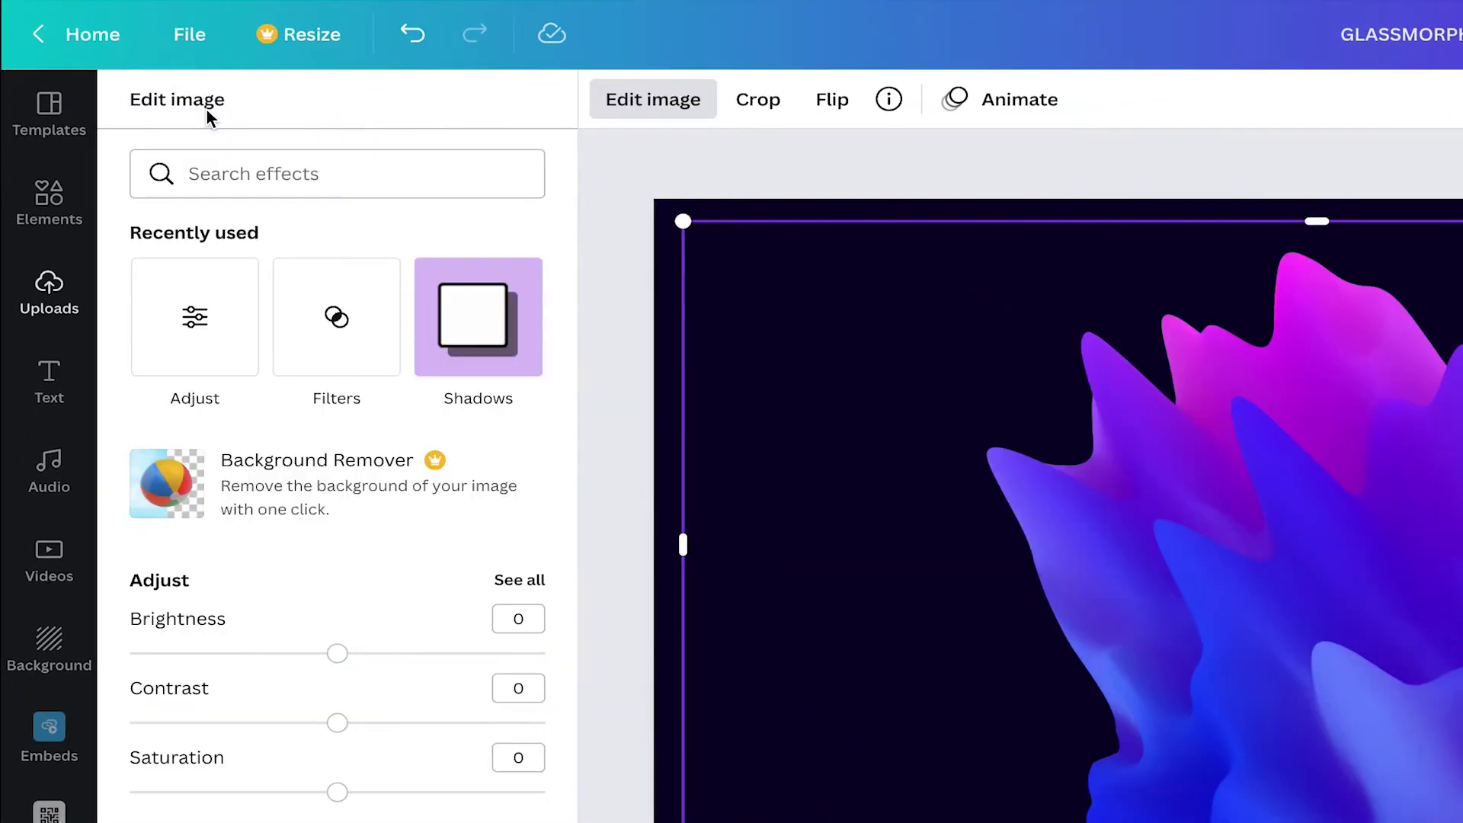
pyautogui.click(203, 332)
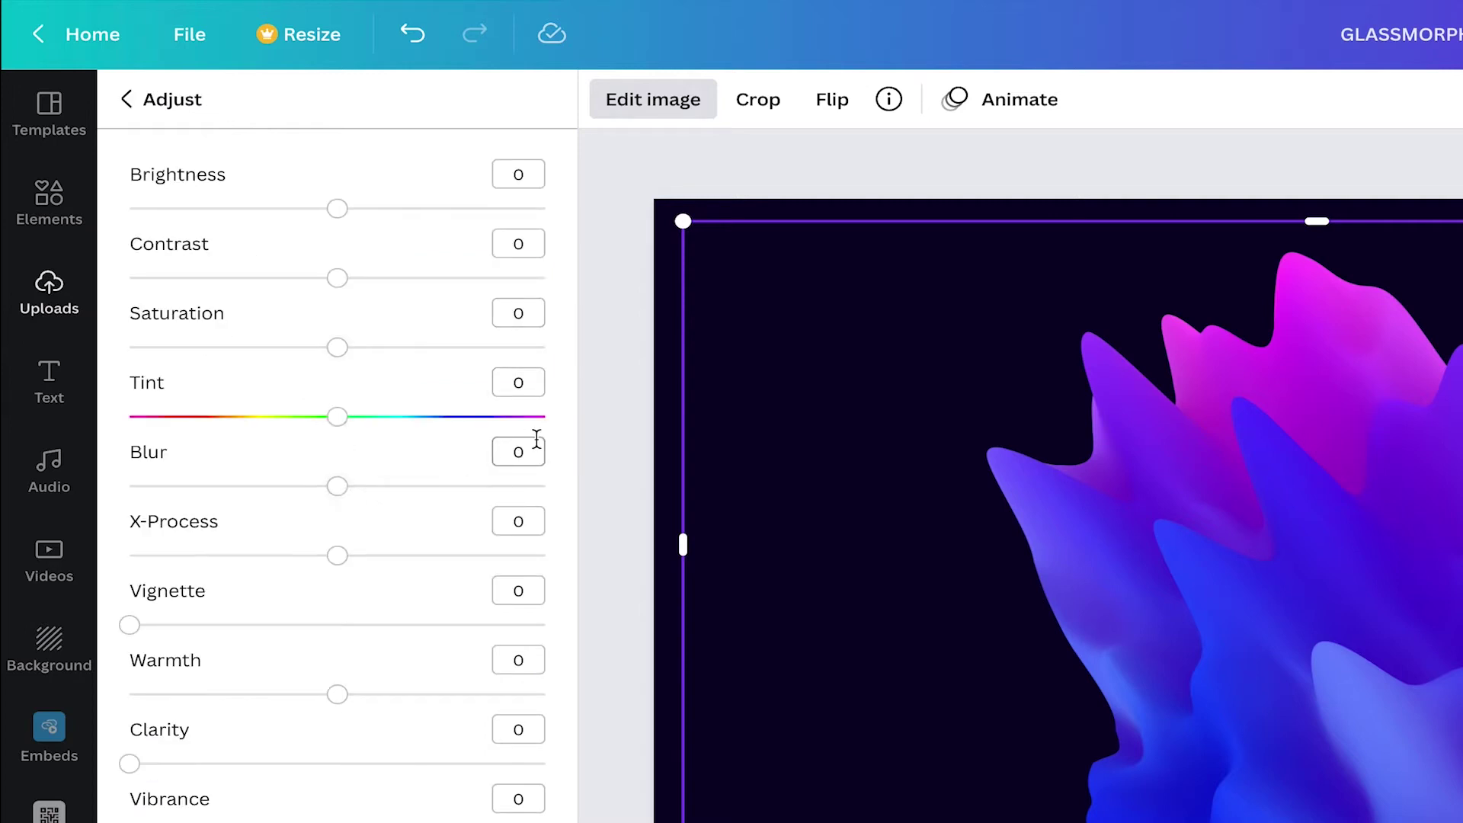
pyautogui.write('35')
pyautogui.press('Return')
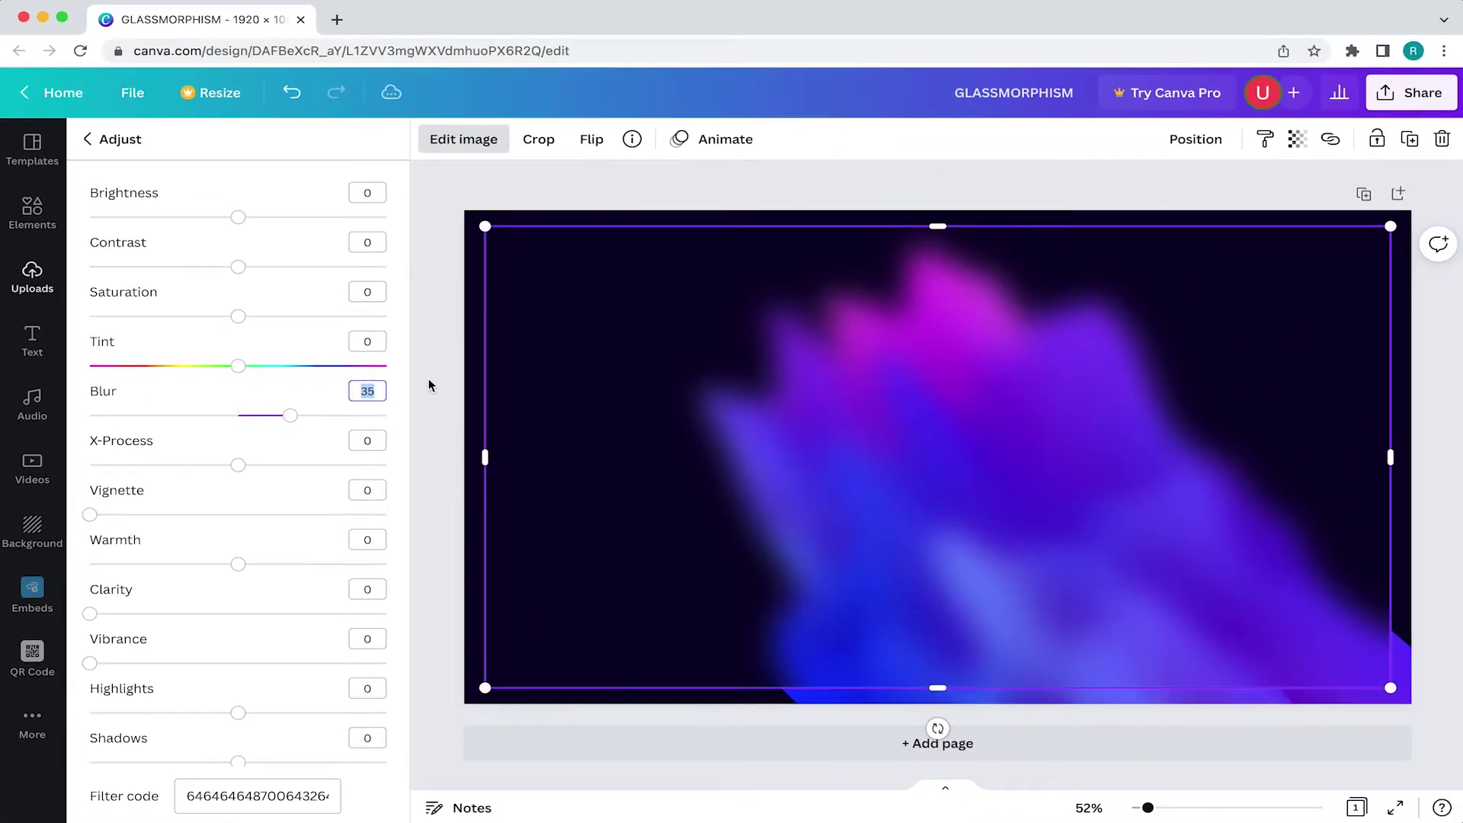
pyautogui.press('Escape')
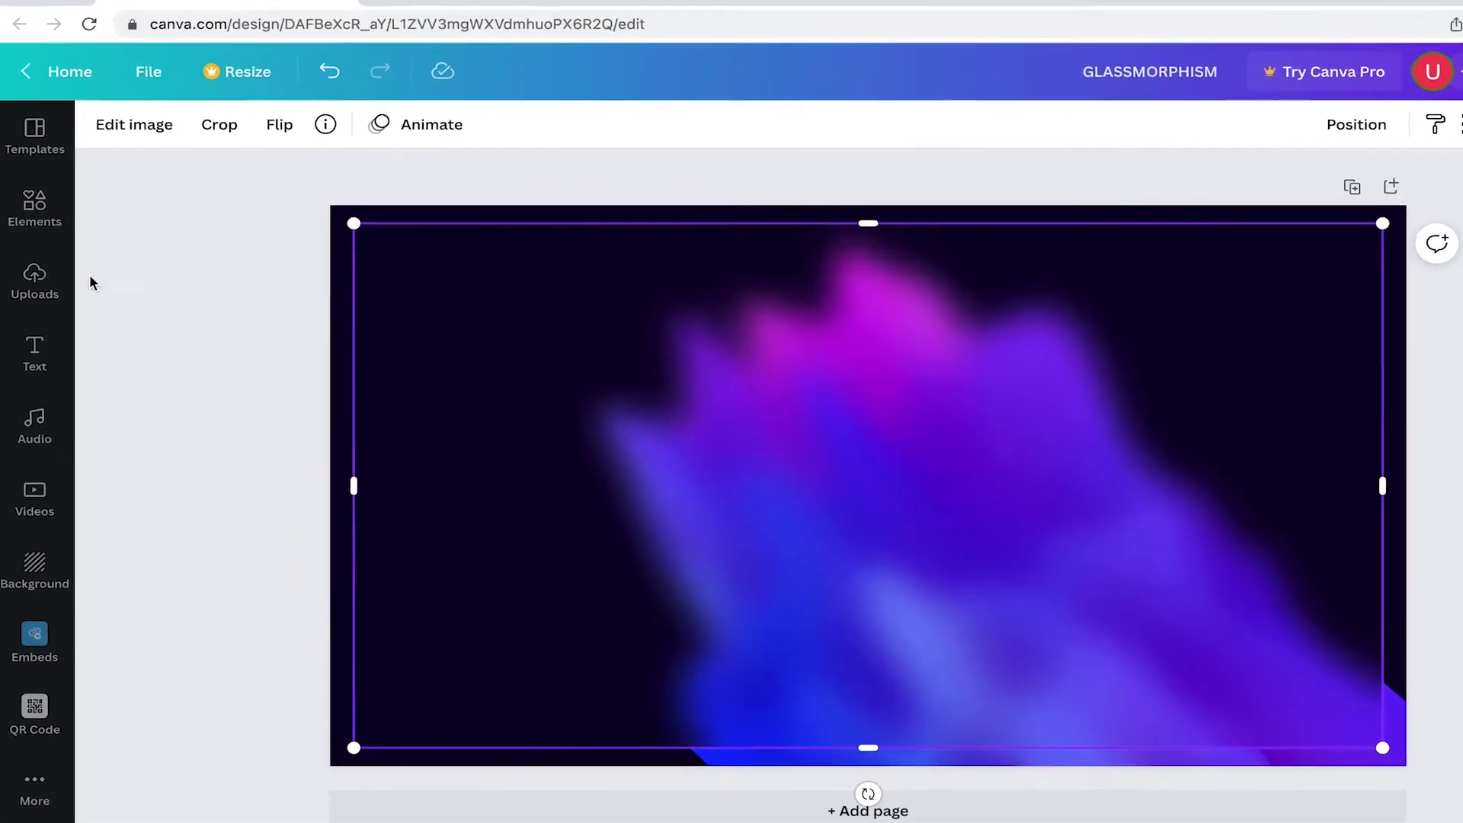
pyautogui.click(32, 219)
# Search elements for 'frame' and add a rectangular landscape frame.
pyautogui.click(196, 158)
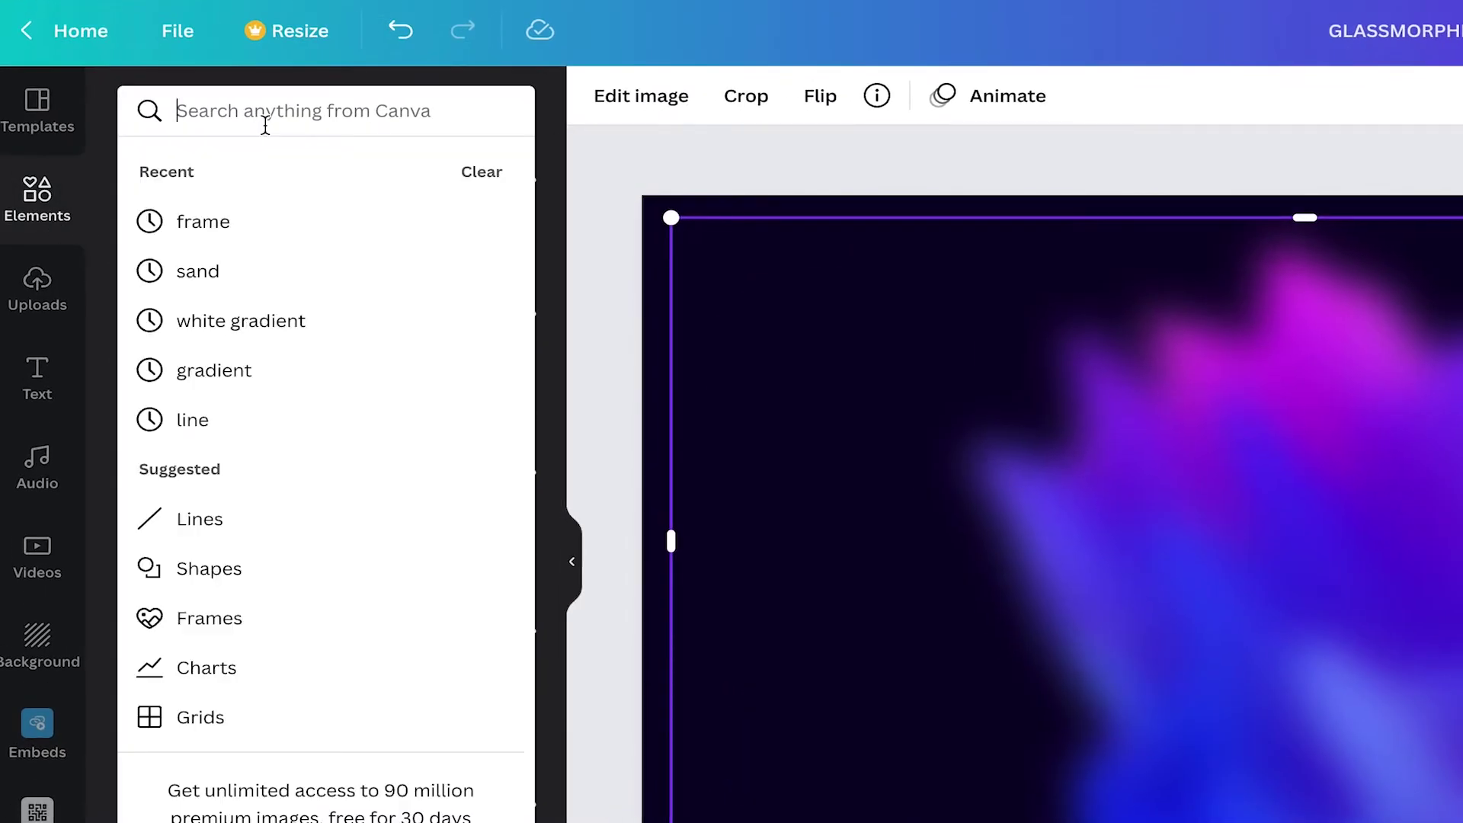
pyautogui.write('frame')
pyautogui.press('Return')
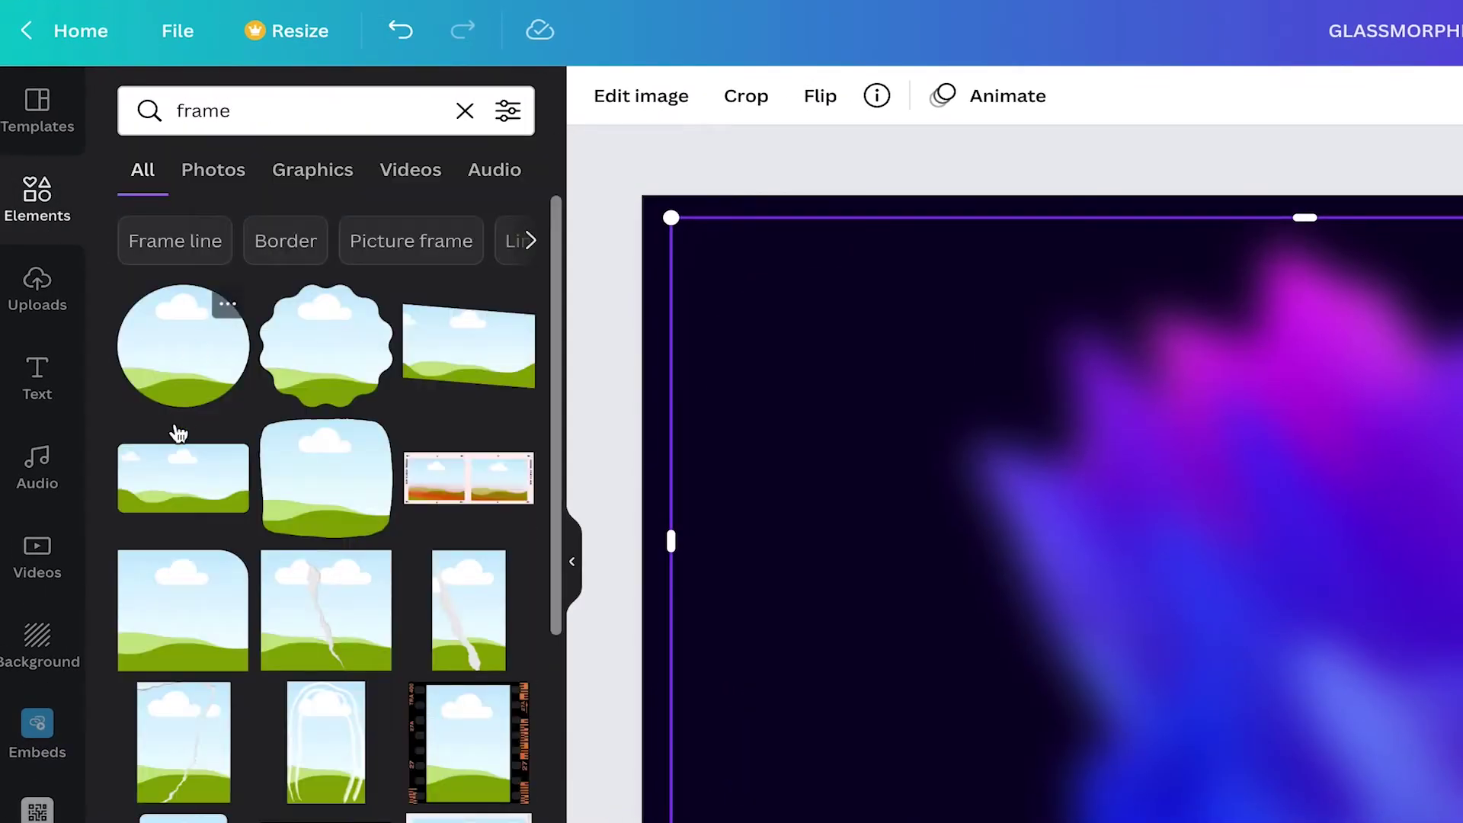
pyautogui.click(180, 457)
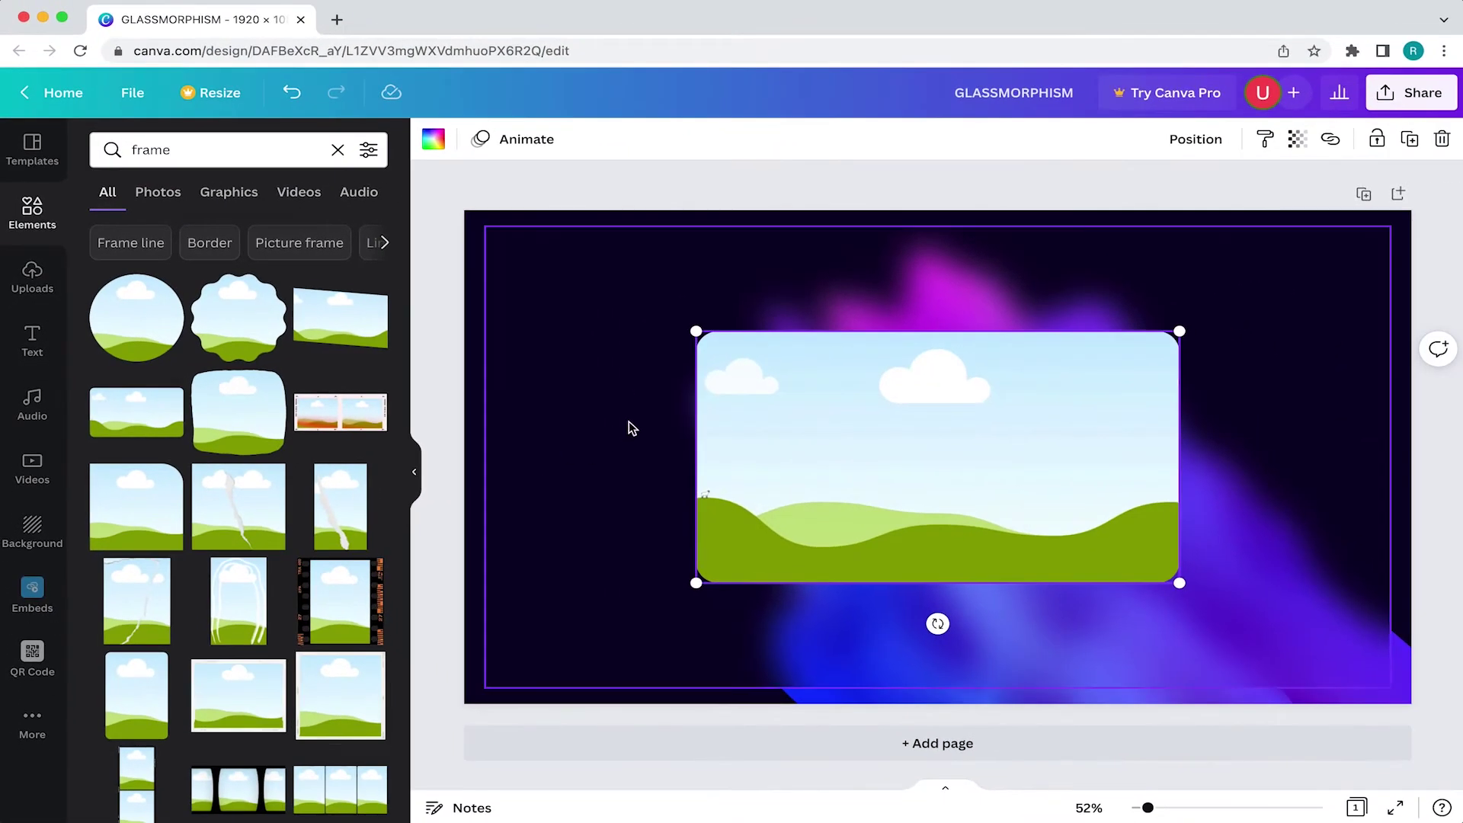
# Fill the frame with the blurred wave image, enlarged inside it to span the page.
pyautogui.click(608, 395)
pyautogui.moveTo(608, 394); pyautogui.dragTo(828, 437)
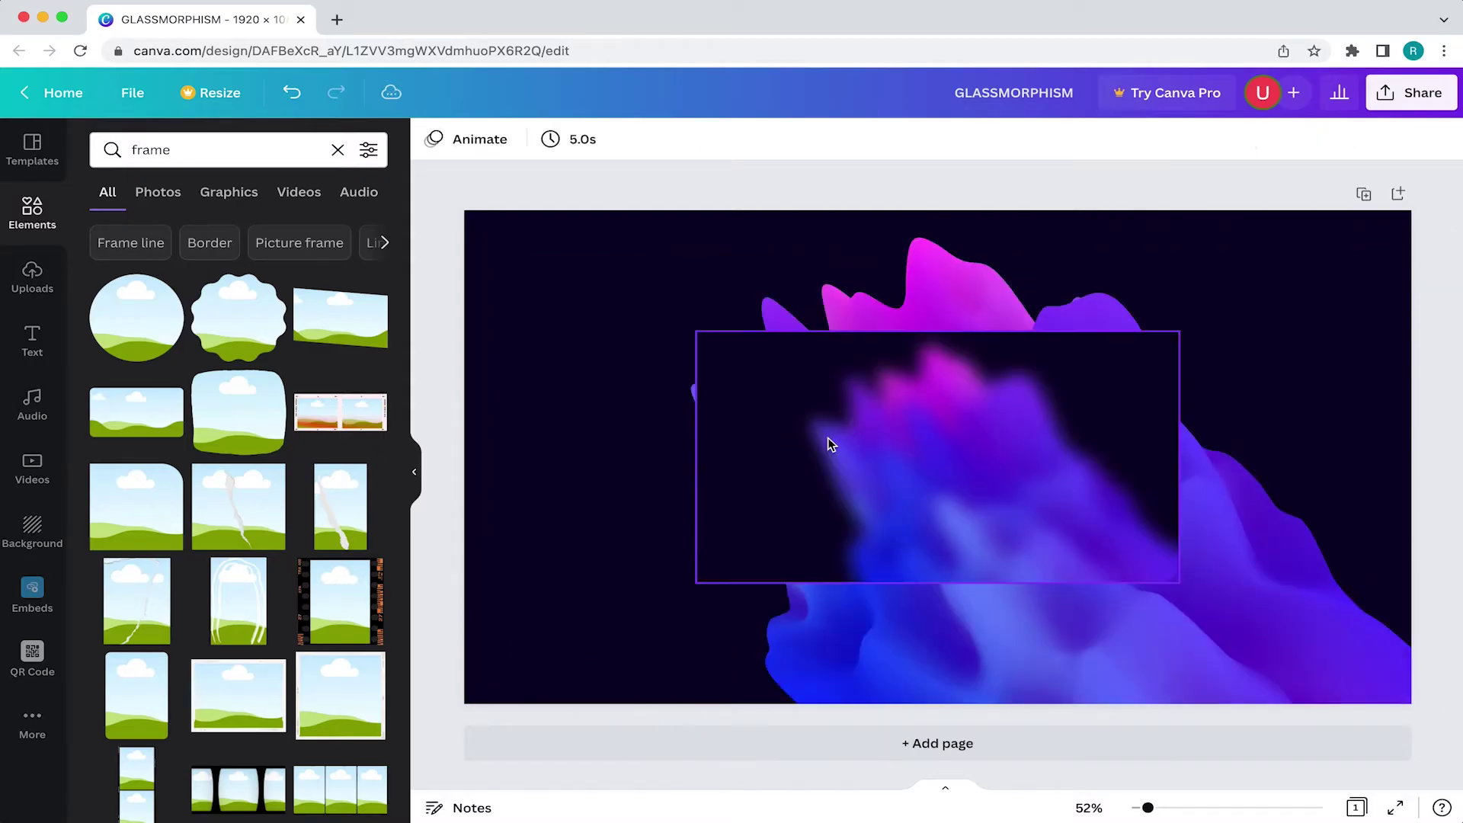
pyautogui.doubleClick(828, 440)
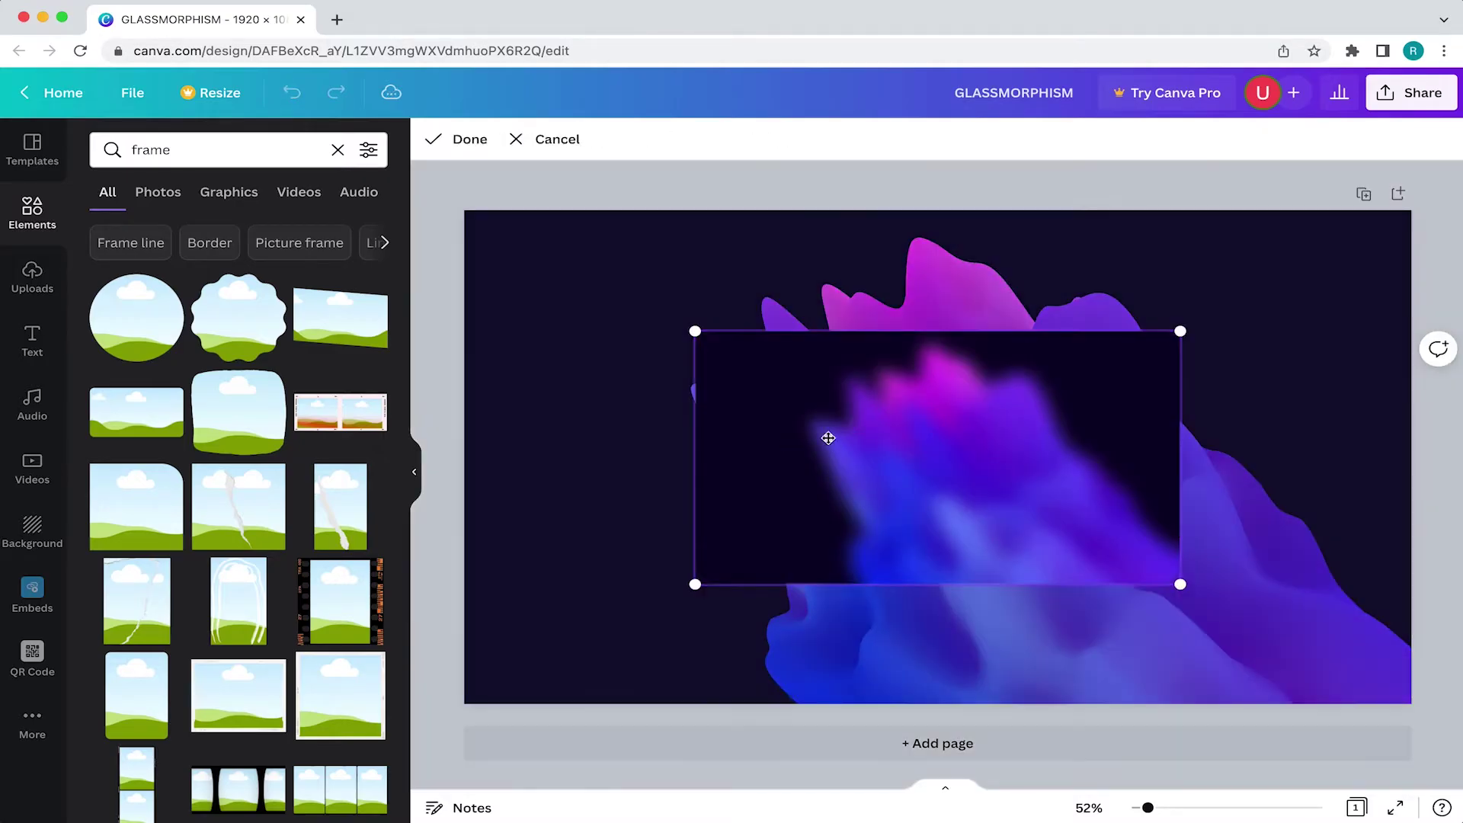
pyautogui.moveTo(692, 332); pyautogui.dragTo(482, 219)
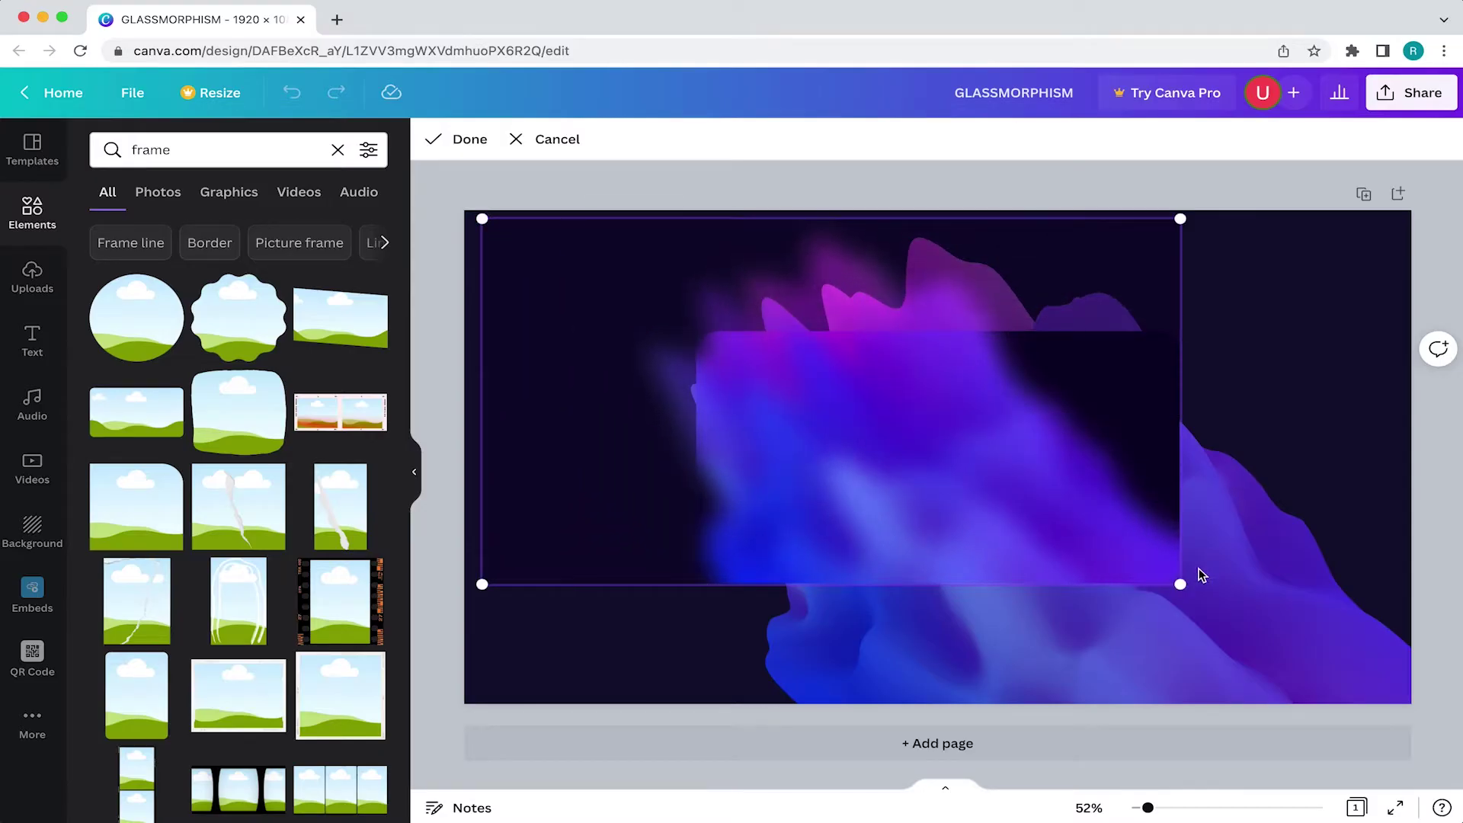
pyautogui.moveTo(1186, 582); pyautogui.dragTo(1407, 691)
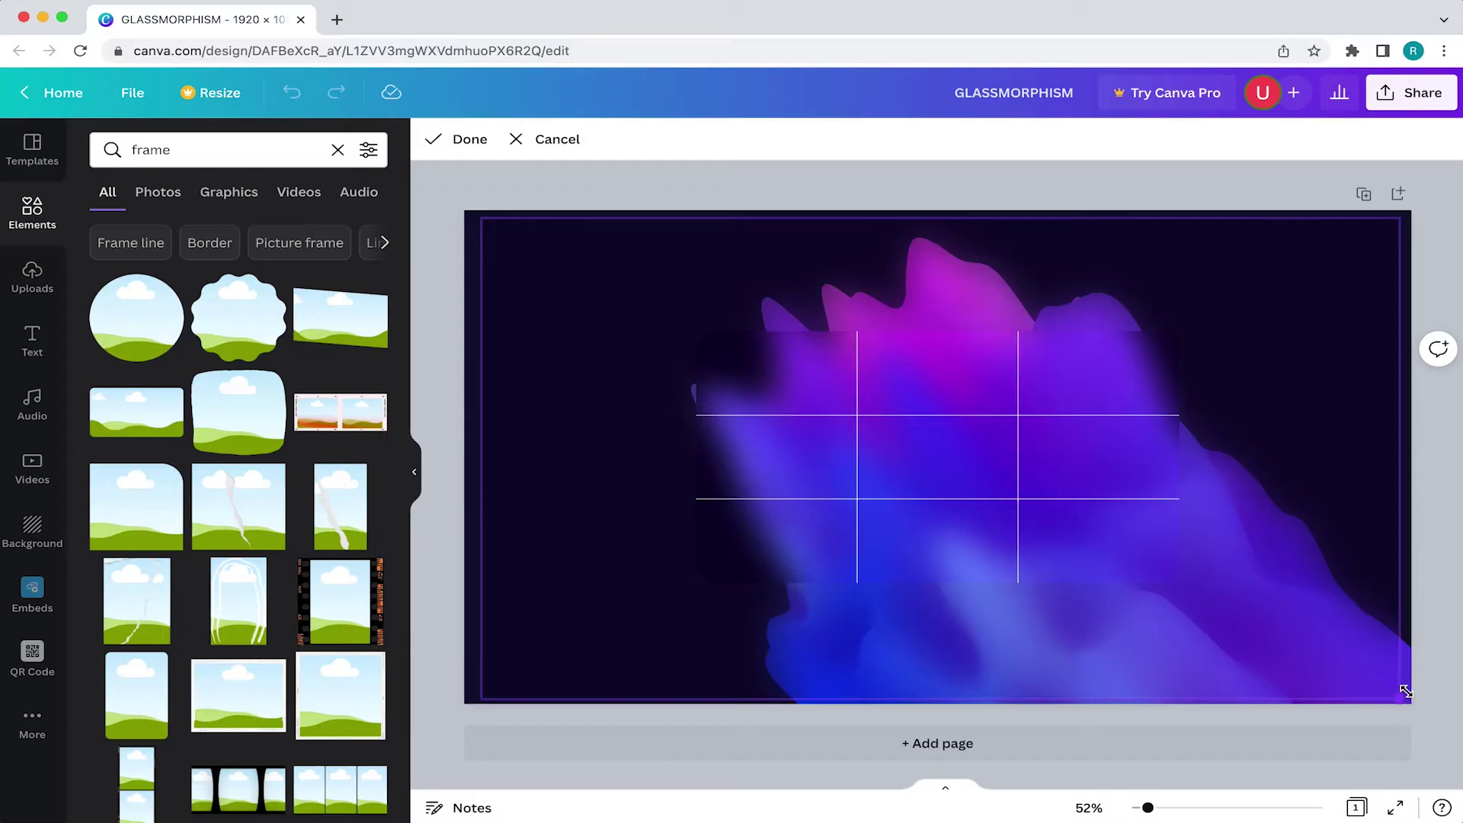
pyautogui.click(1446, 421)
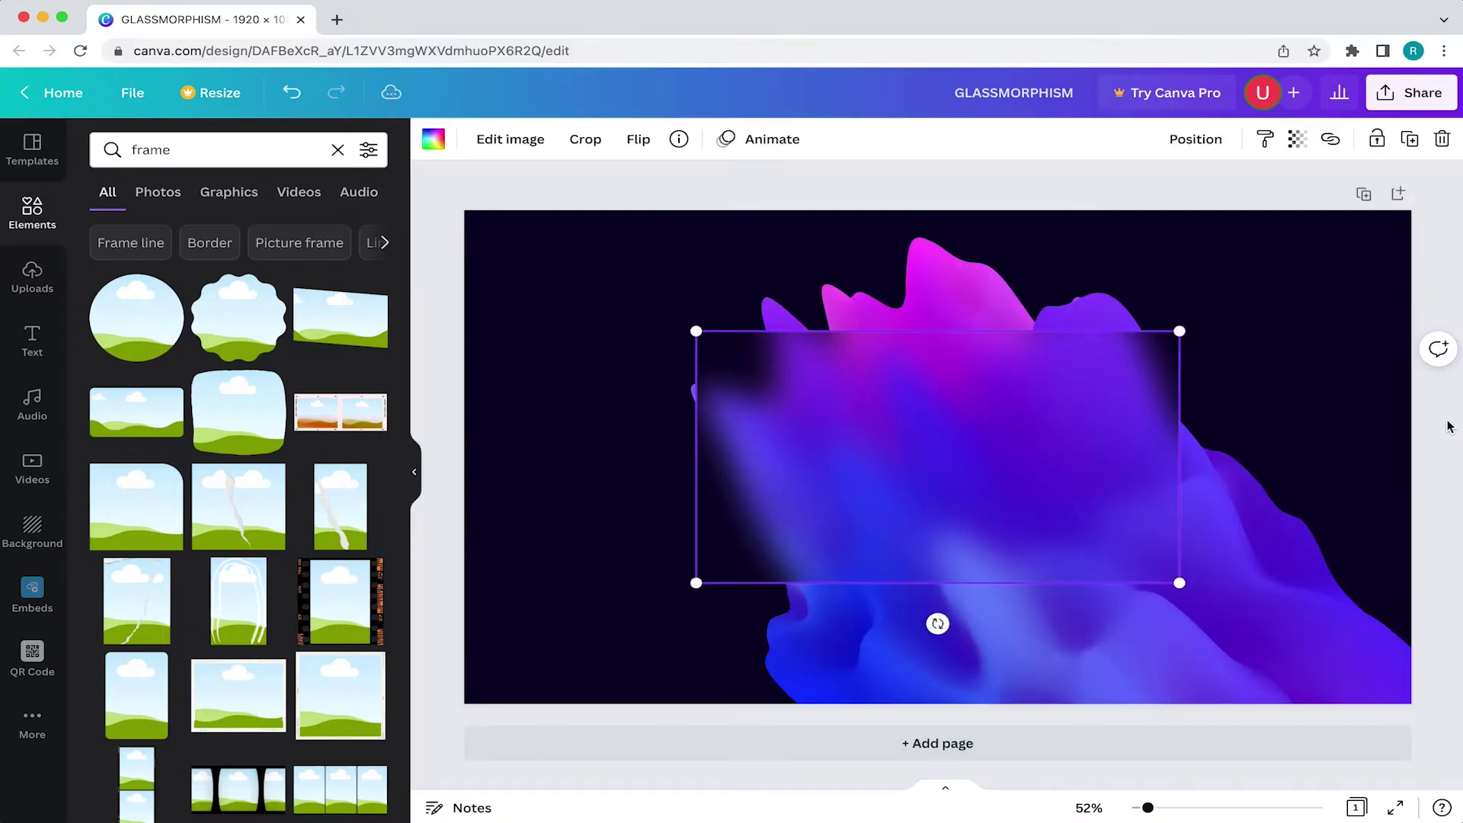
# Search for 'white gradient' elements and test one over the glass card, then remove it.
pyautogui.click(1448, 426)
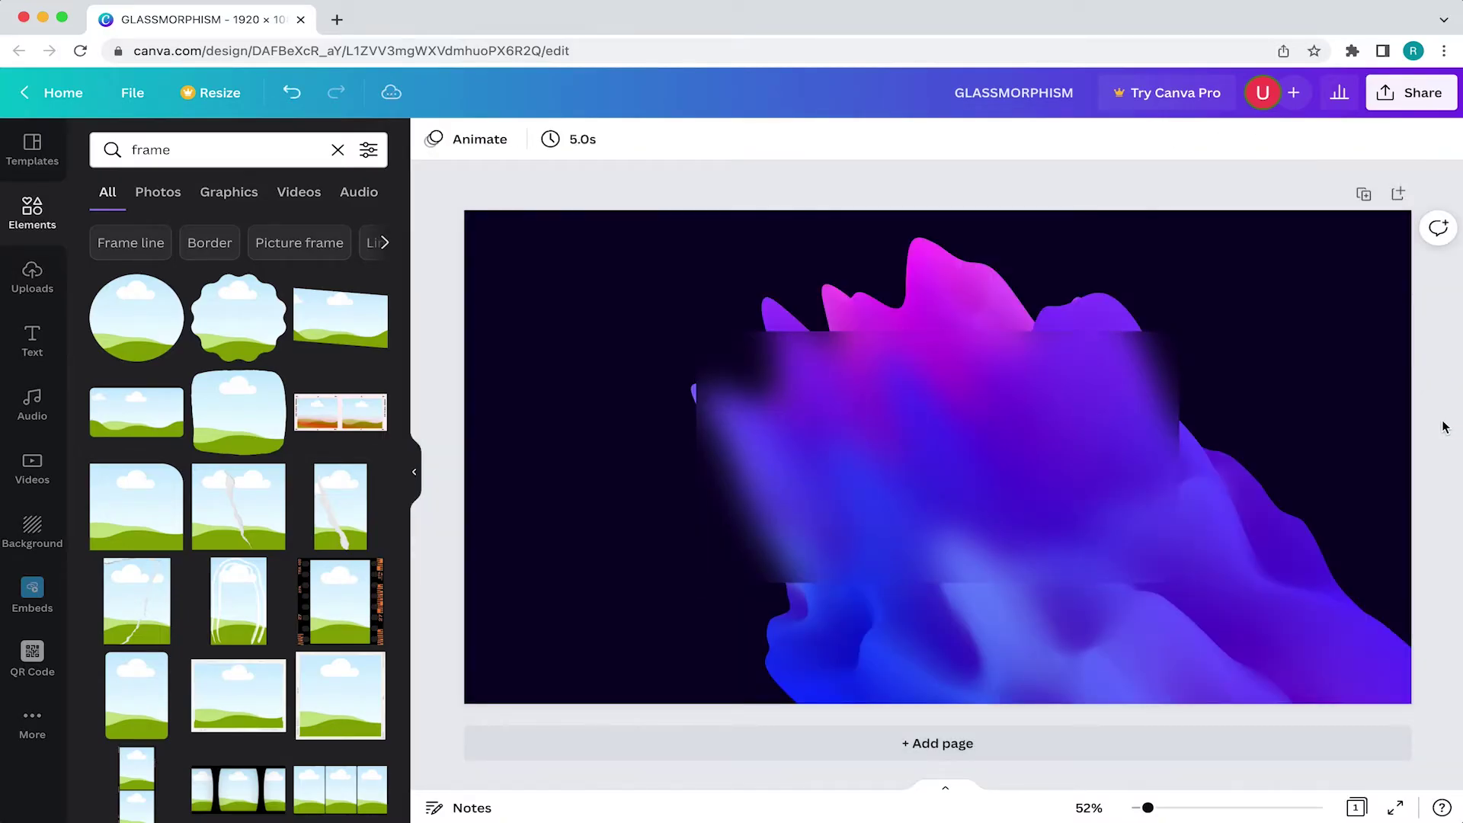
pyautogui.click(1002, 444)
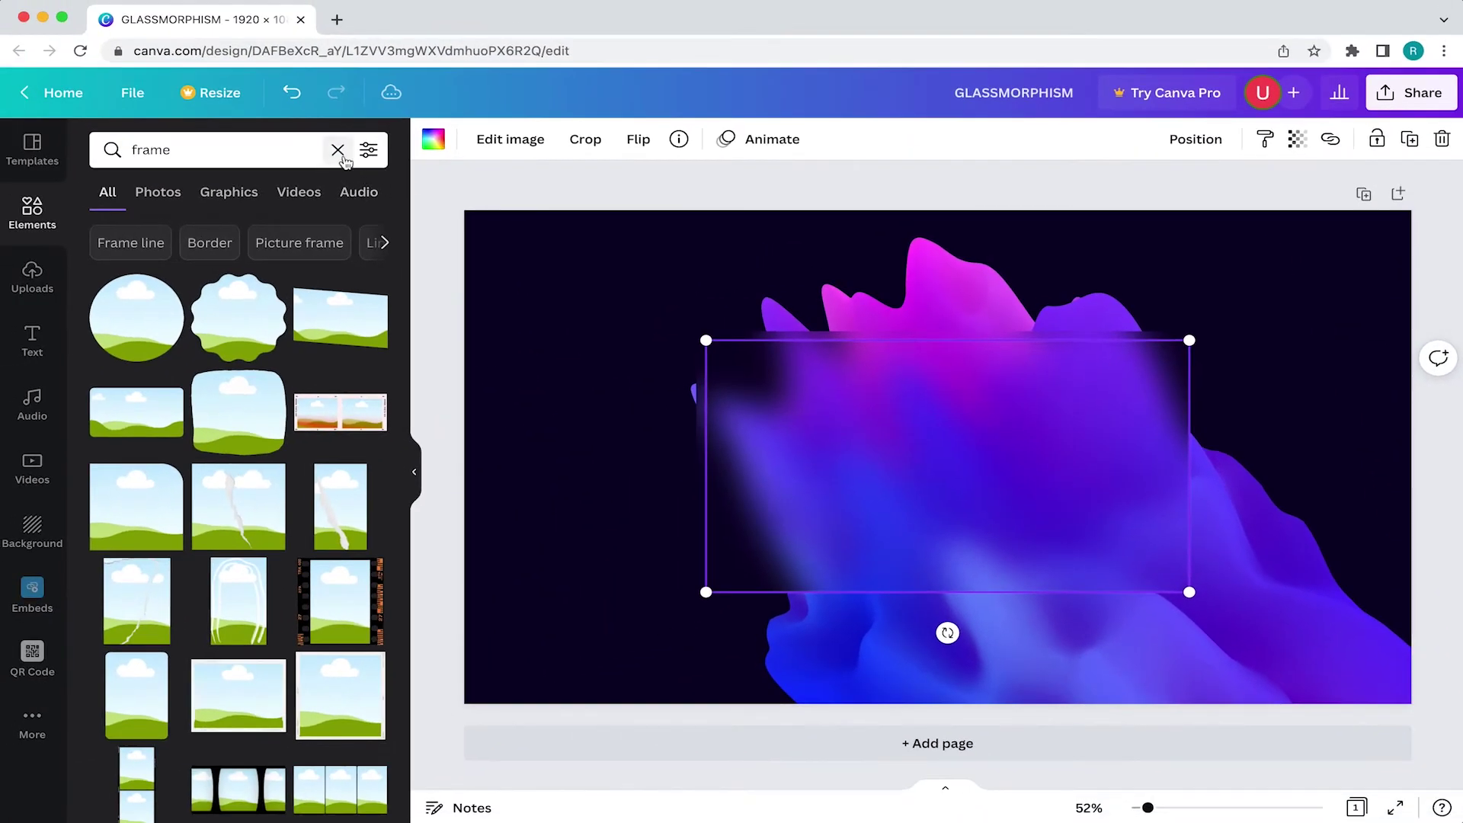
pyautogui.click(338, 150)
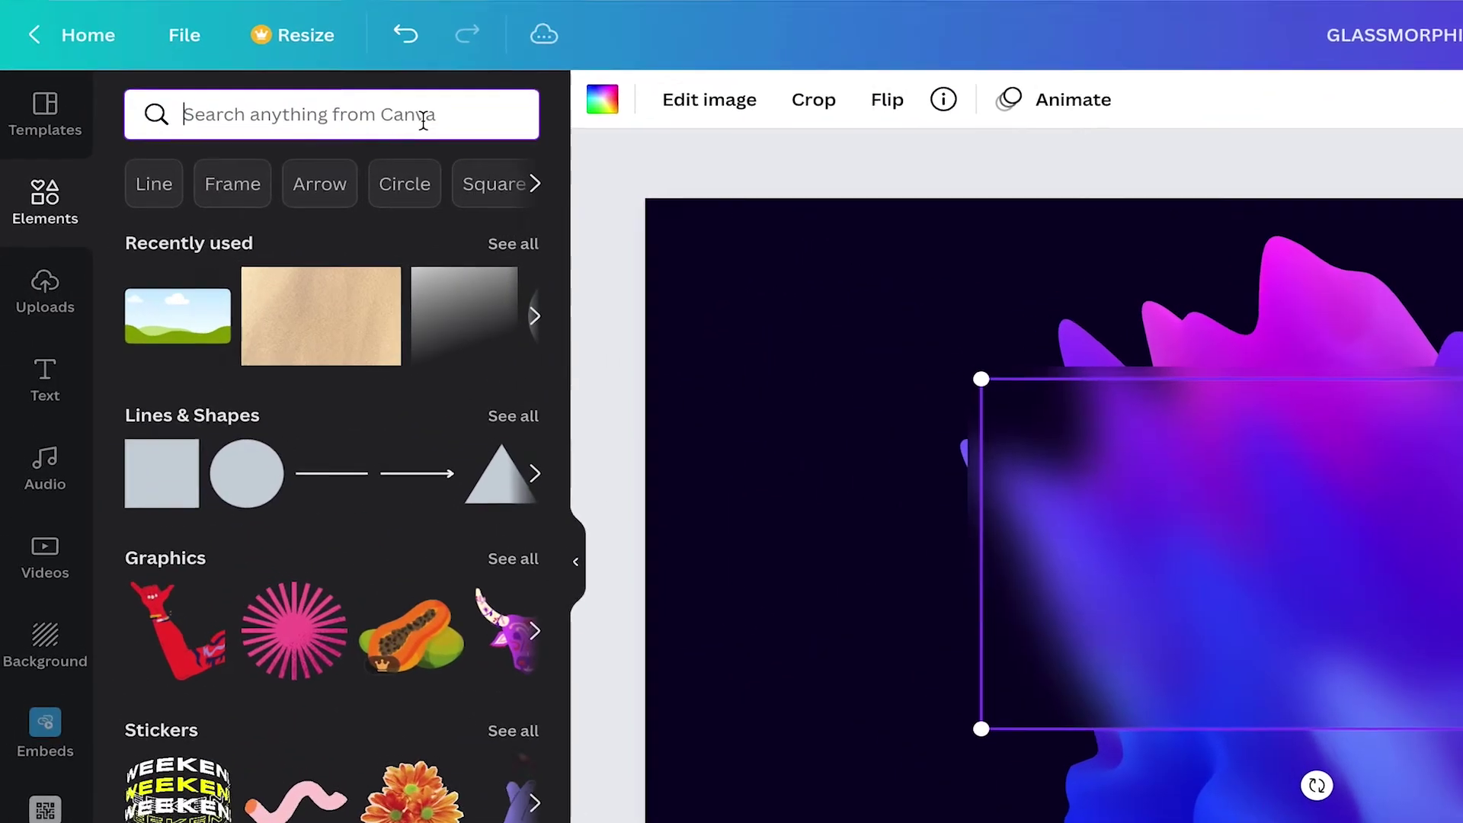
pyautogui.write('white gradient')
pyautogui.press('Return')
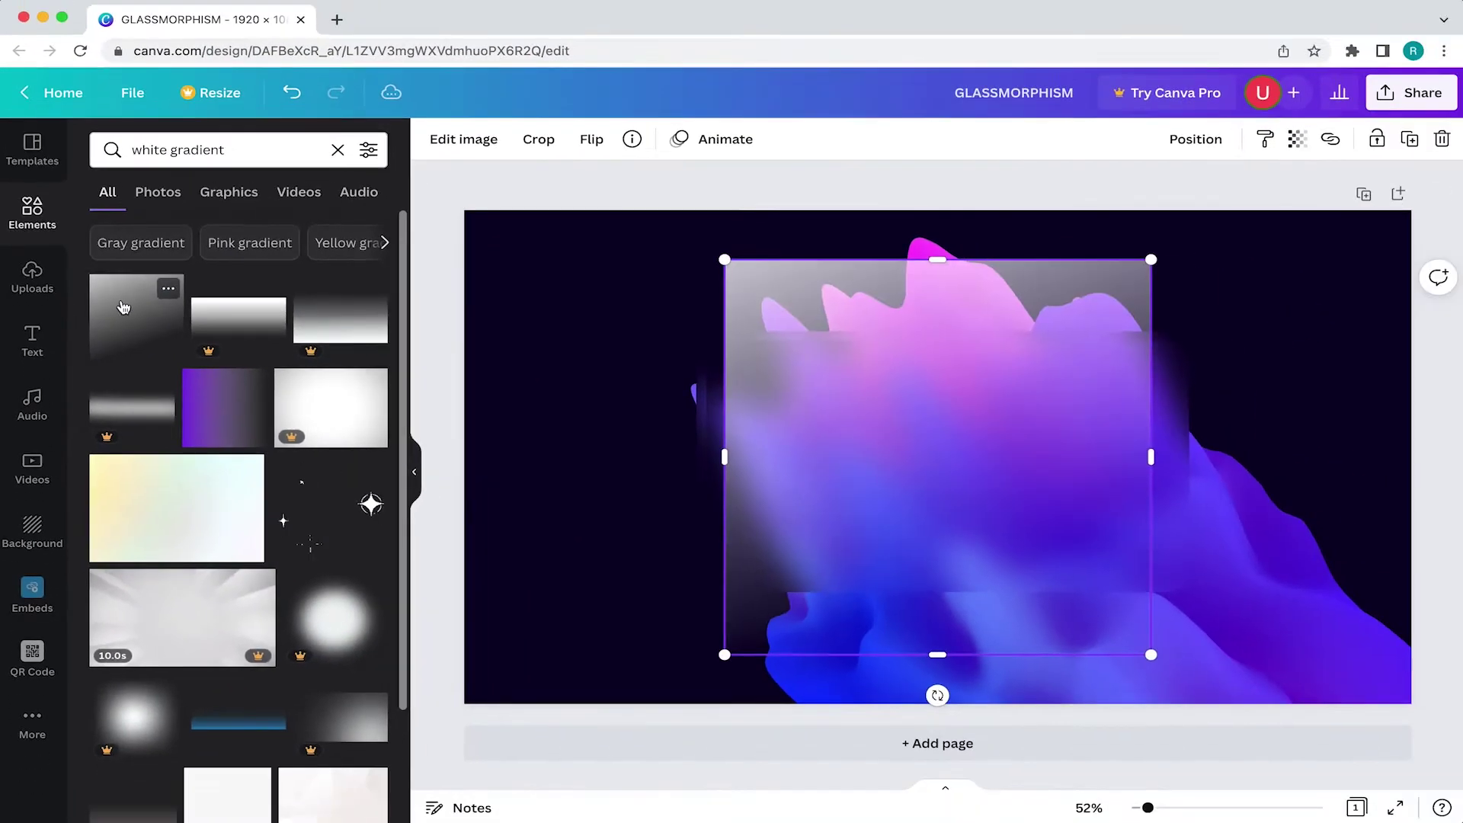
pyautogui.moveTo(123, 307); pyautogui.dragTo(884, 407)
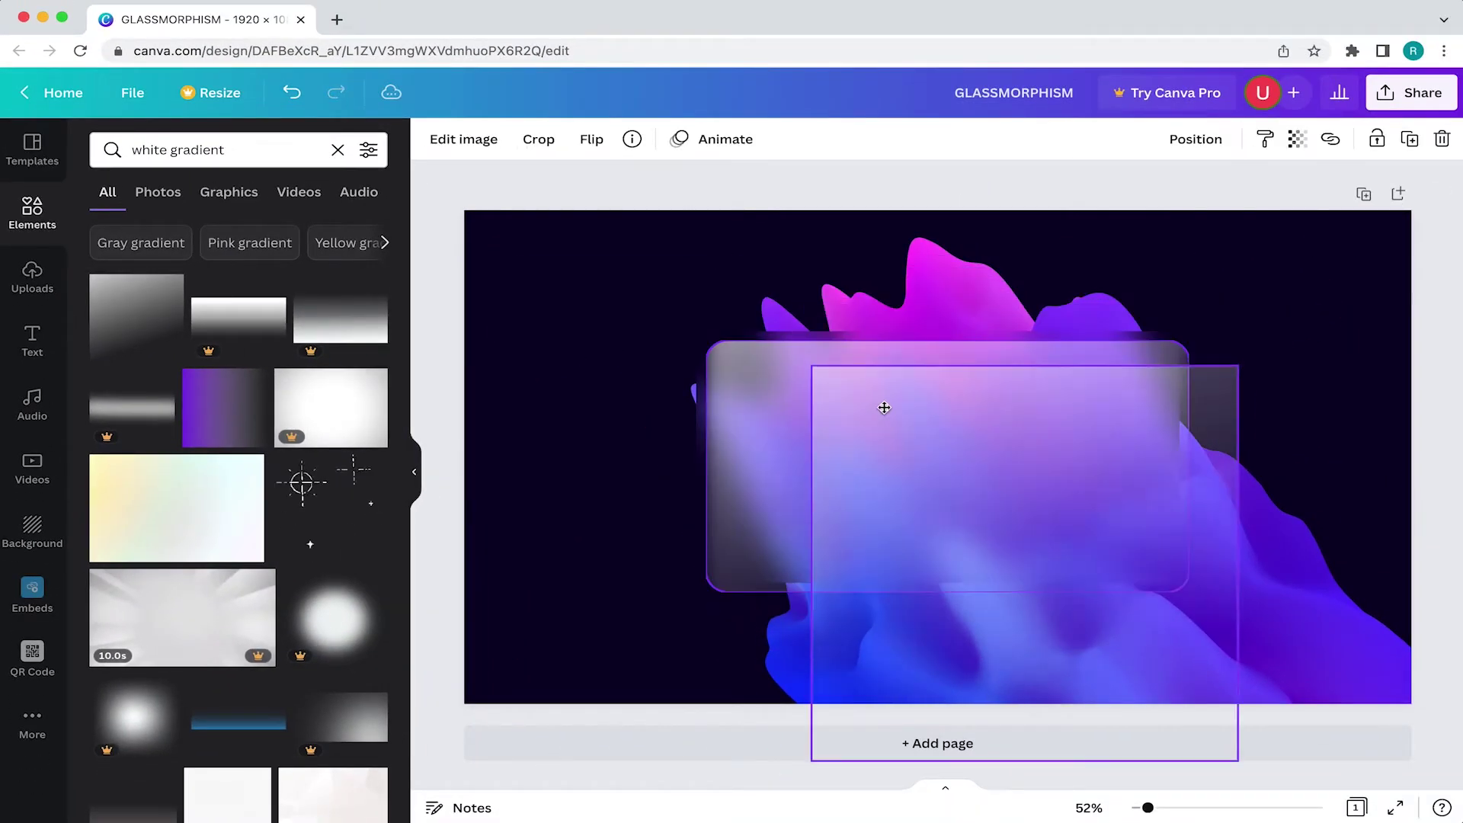
pyautogui.press('Delete')
# Flip the glass card 180° and set its transparency to 20.
pyautogui.click(884, 406)
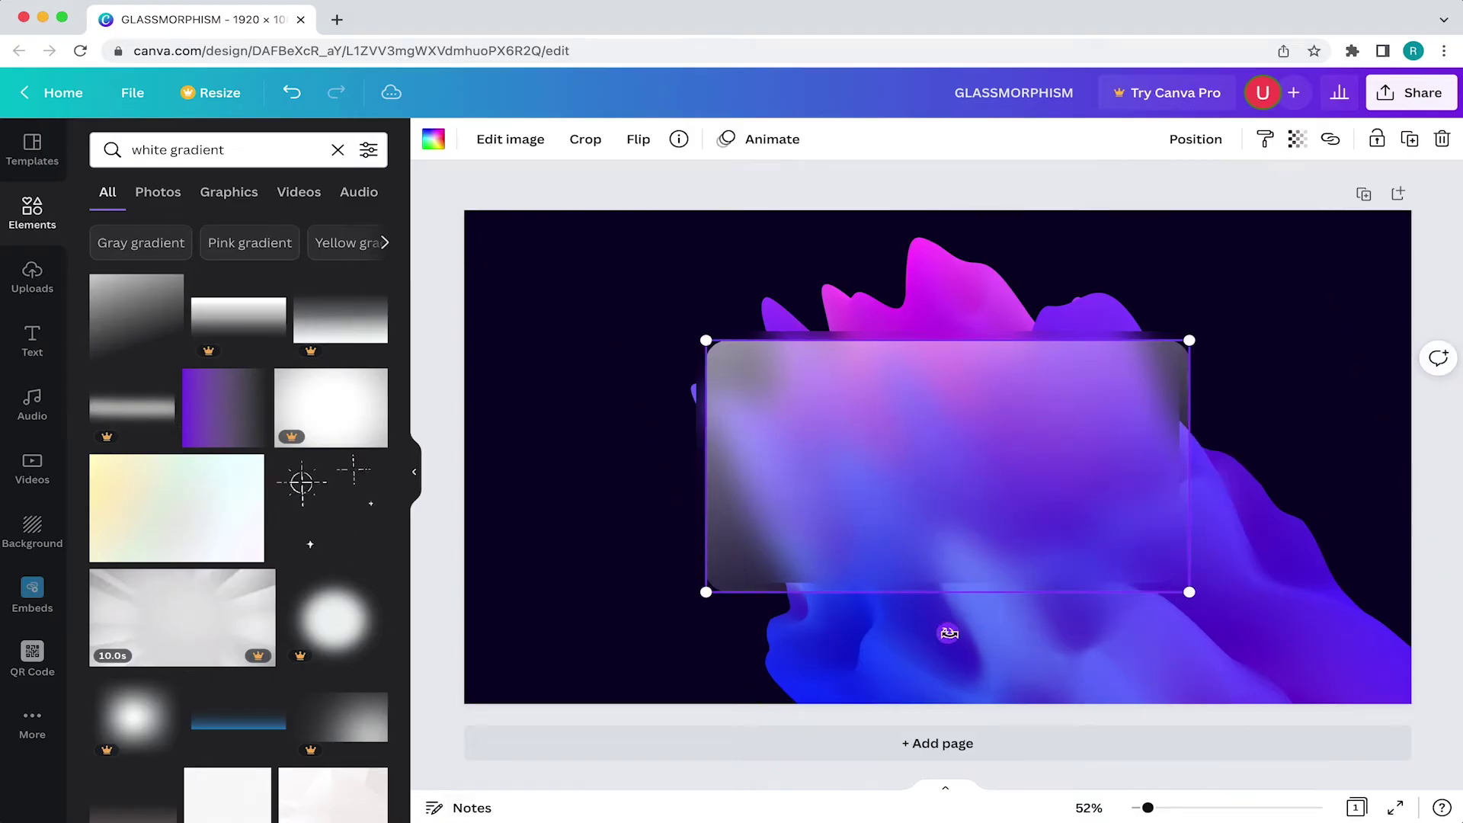
pyautogui.moveTo(949, 633); pyautogui.dragTo(949, 422)
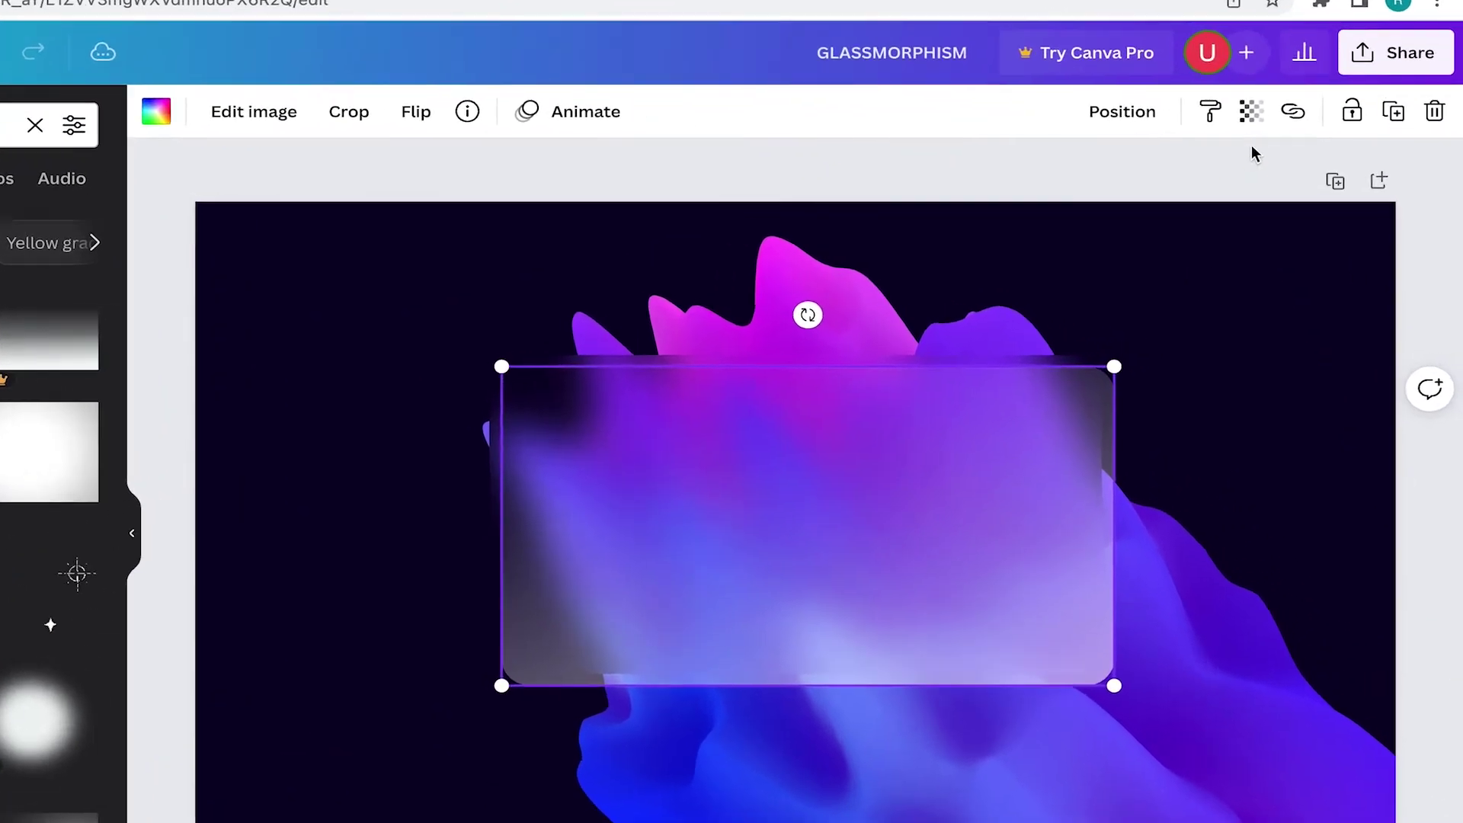
pyautogui.click(1299, 140)
pyautogui.click(1205, 163)
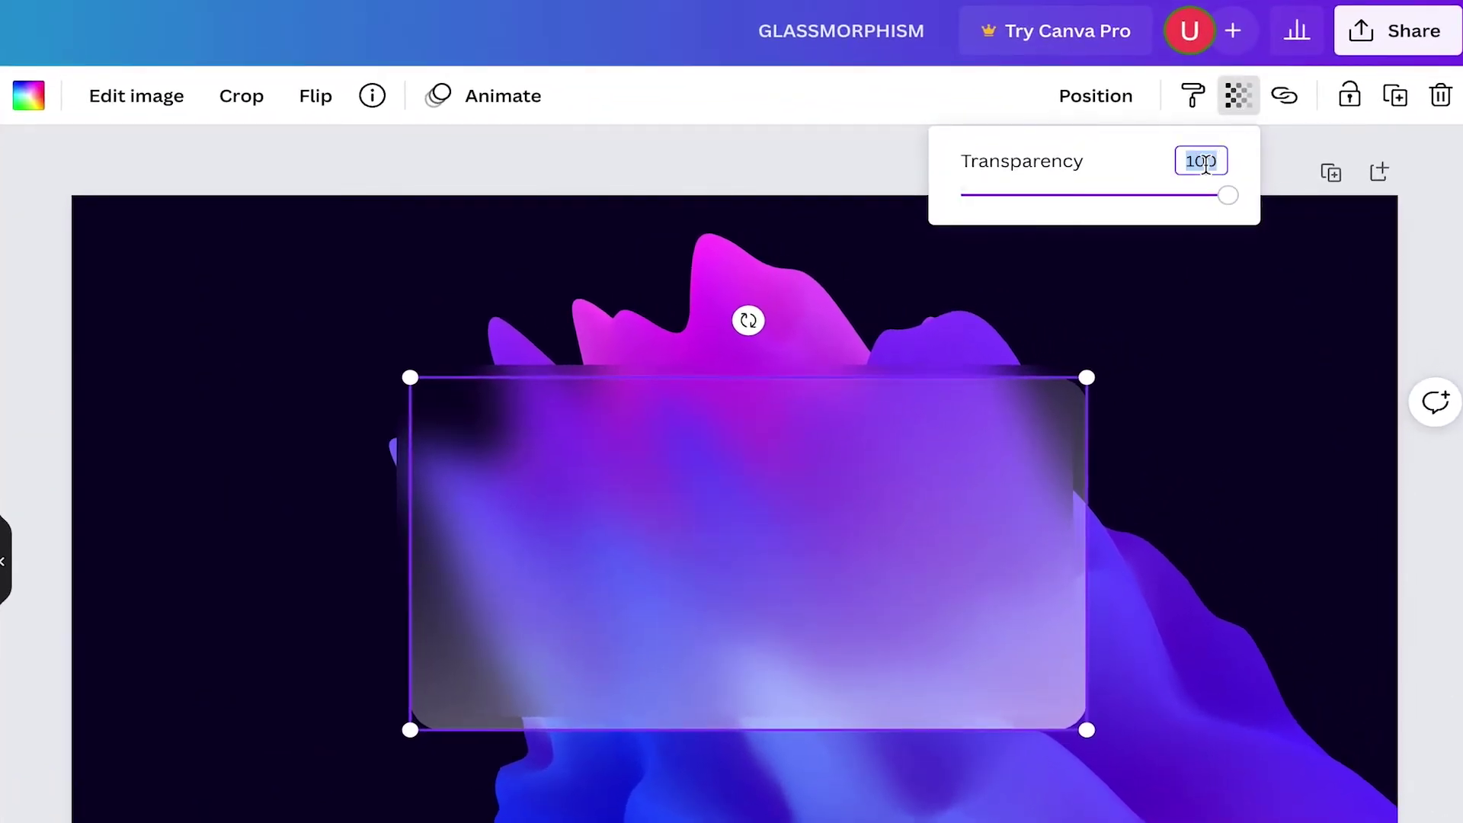
pyautogui.press('Return')
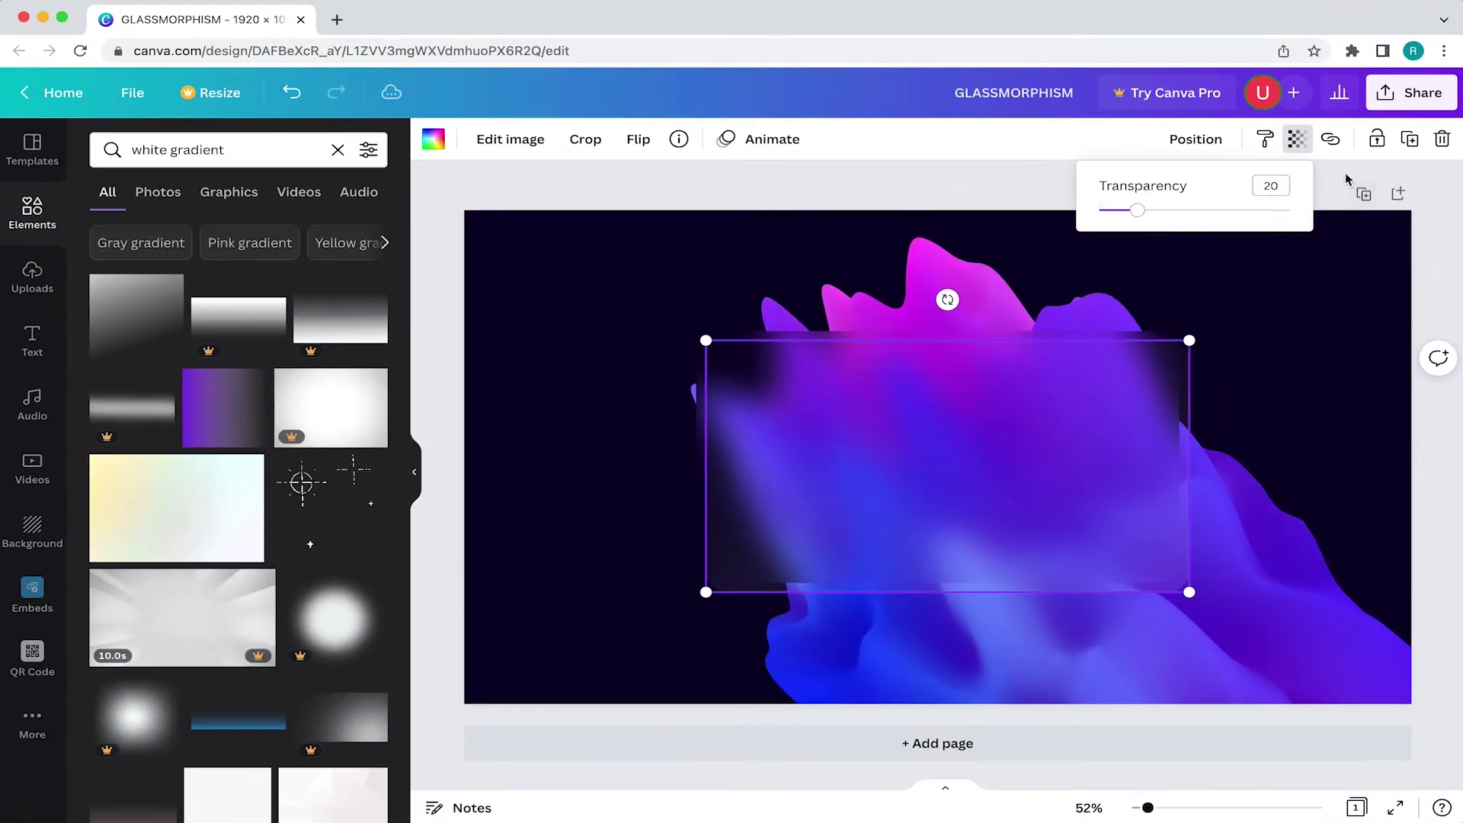
# Centre the frosted card on the page and deselect it.
pyautogui.moveTo(1088, 408); pyautogui.dragTo(1080, 396)
pyautogui.click(1189, 284)
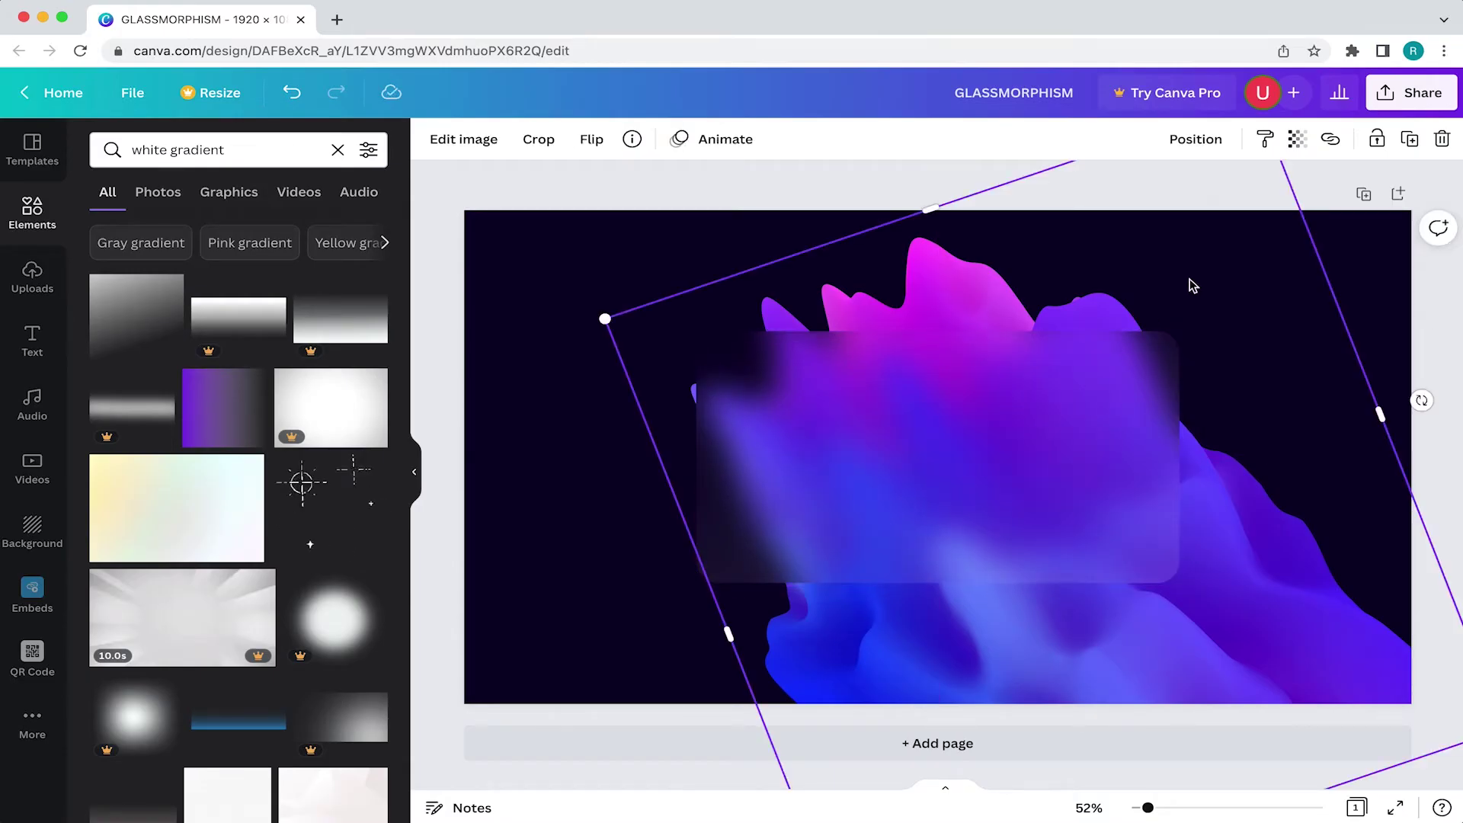
pyautogui.click(1428, 325)
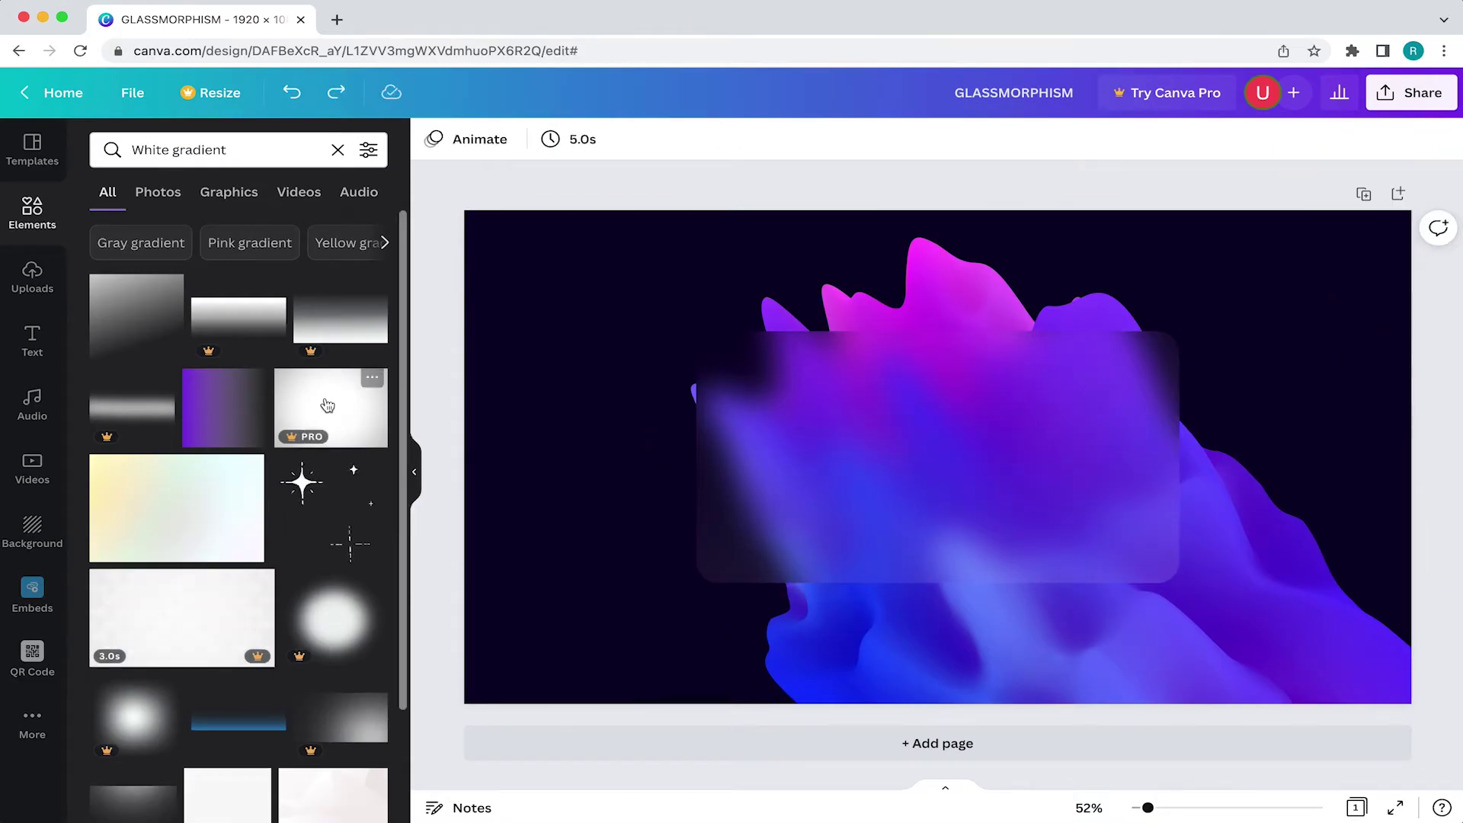
pyautogui.click(33, 221)
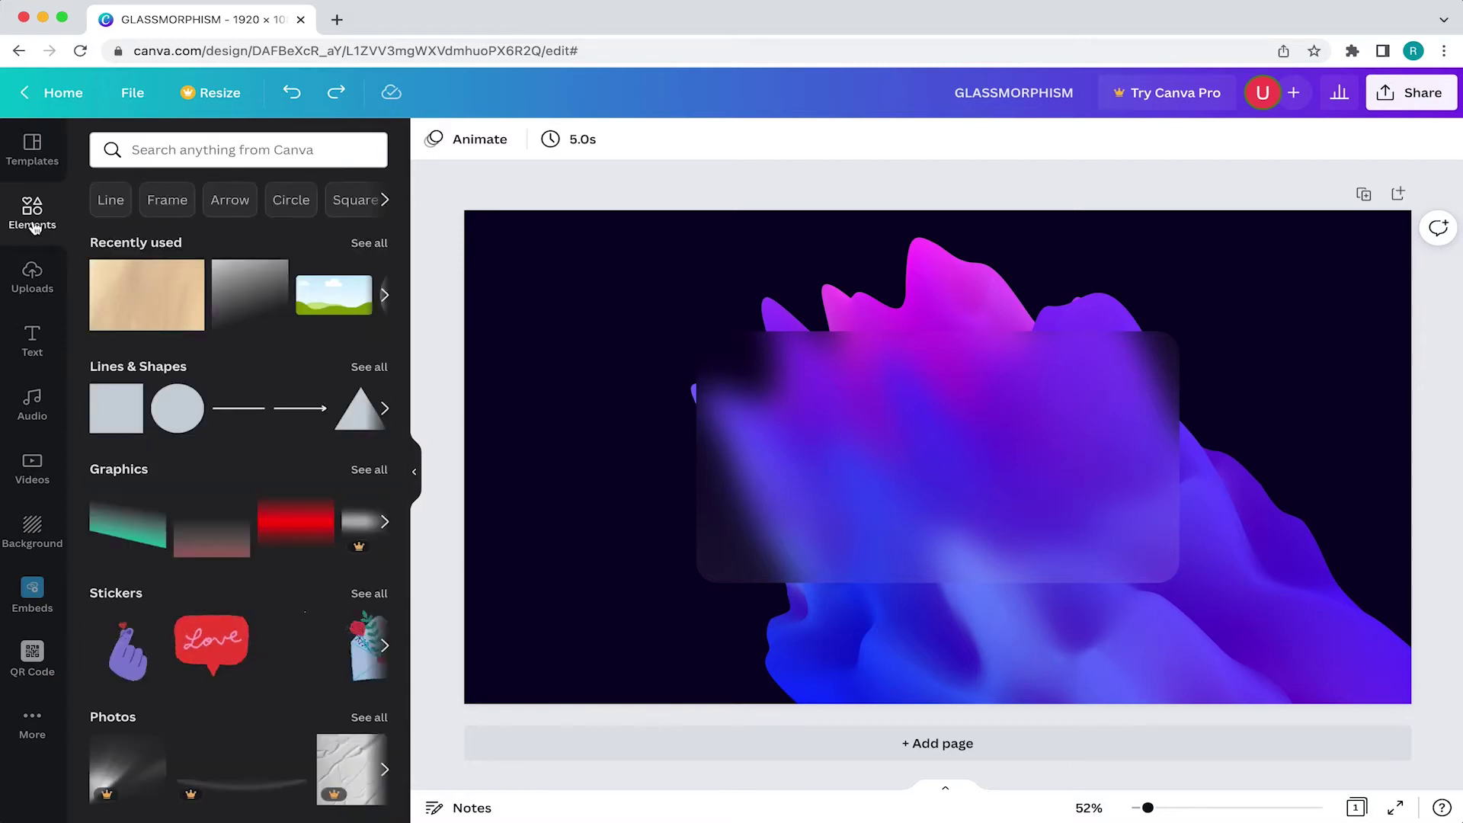
# Search elements for 'sand' and add a sand texture photo.
pyautogui.click(243, 150)
pyautogui.write('sand')
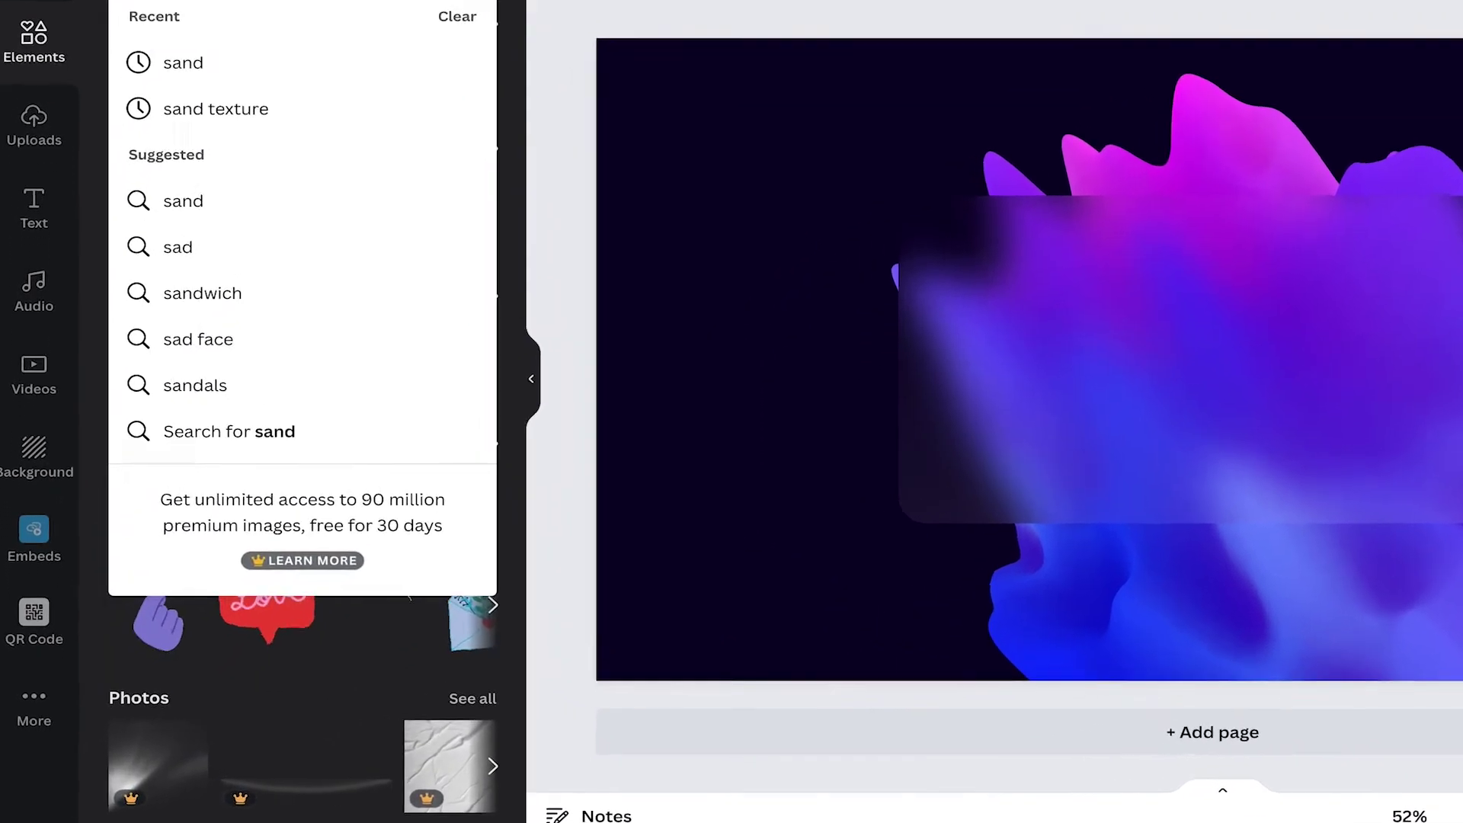
pyautogui.press('Return')
pyautogui.scroll(-5, 362, 554)
pyautogui.scroll(-2, 477, 478)
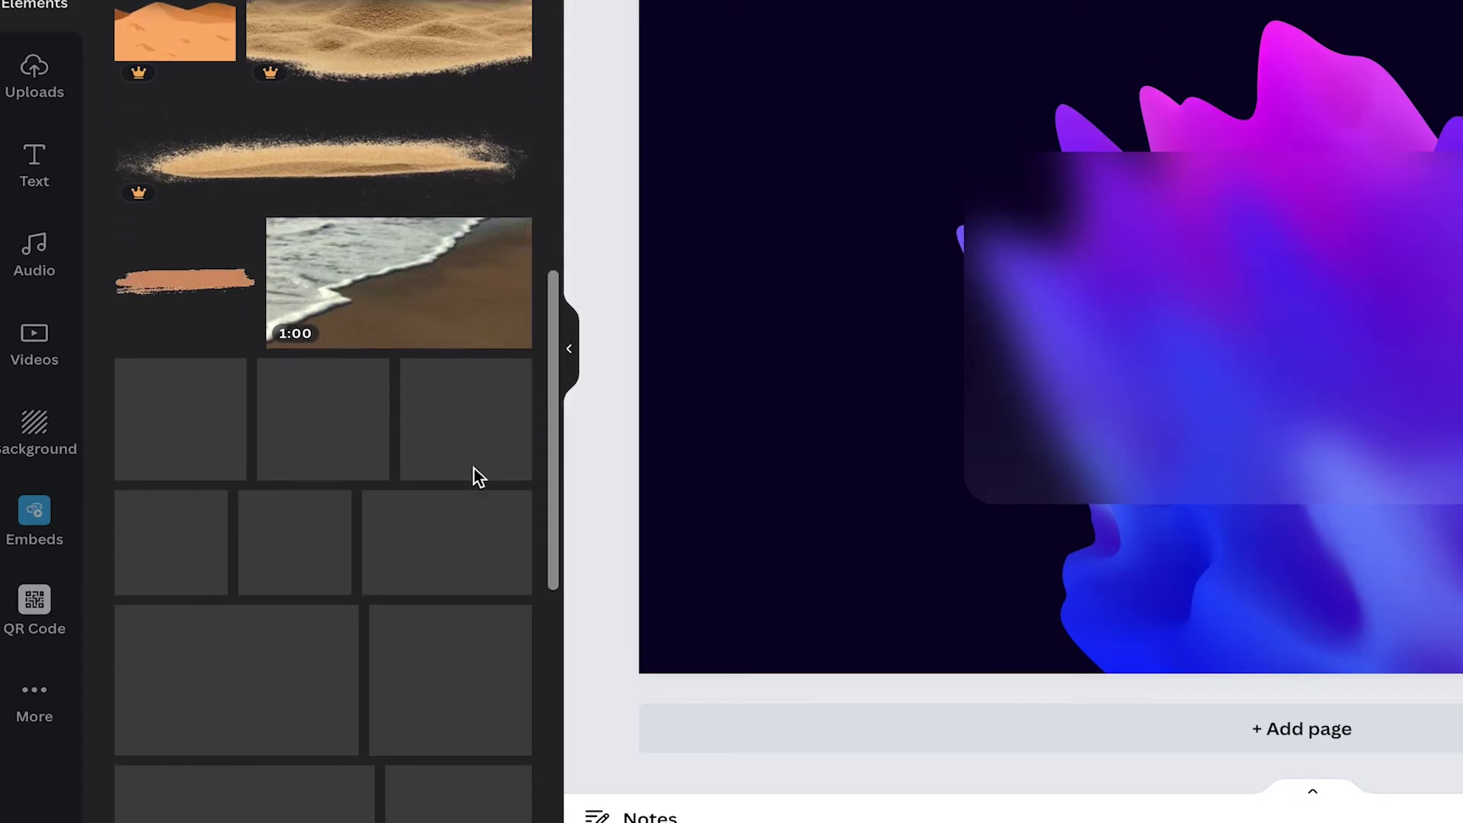
pyautogui.click(467, 565)
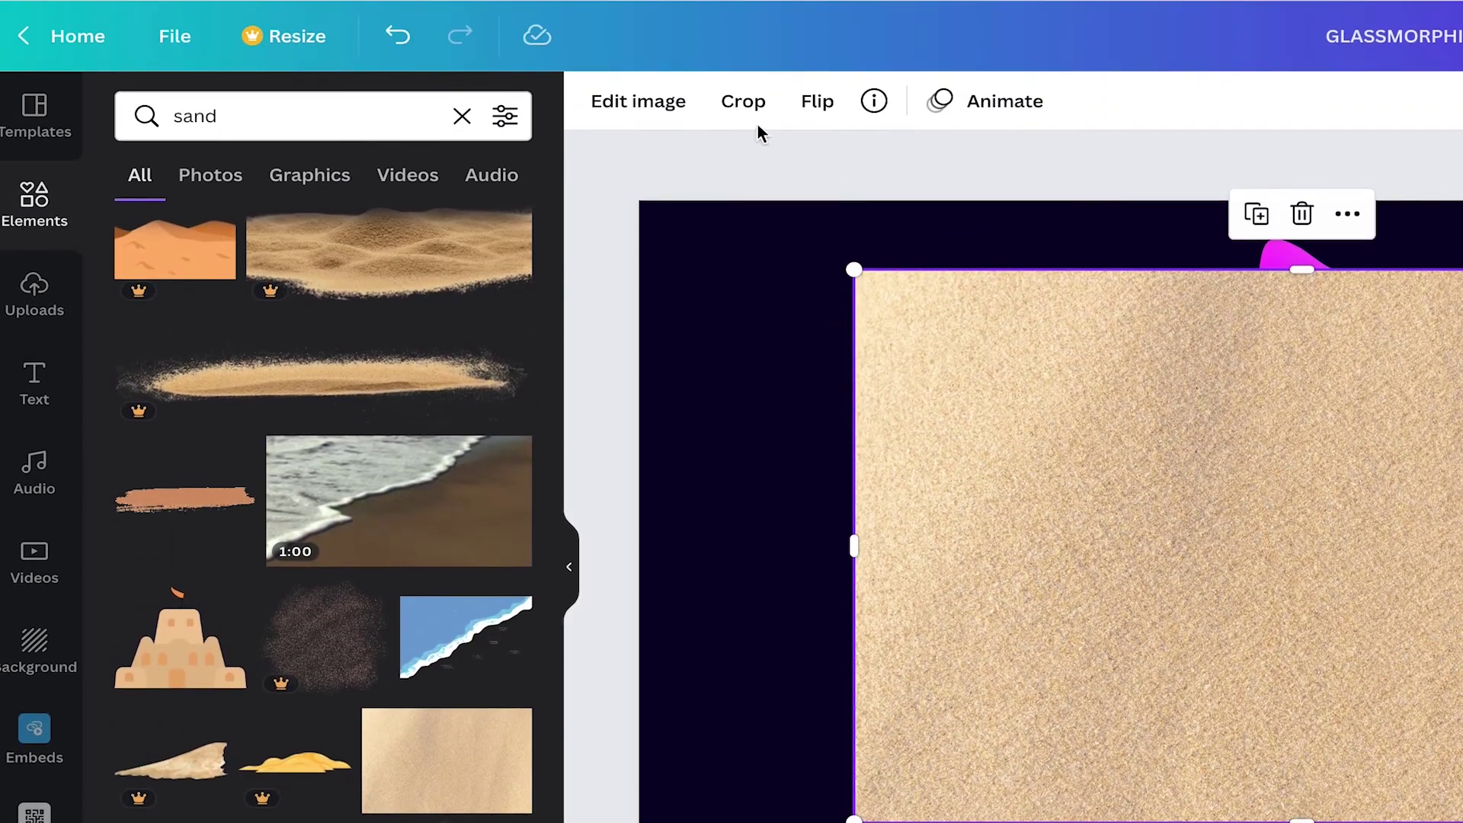
# Apply the Street filter to the sand photo and lower its brightness to -100.
pyautogui.click(667, 106)
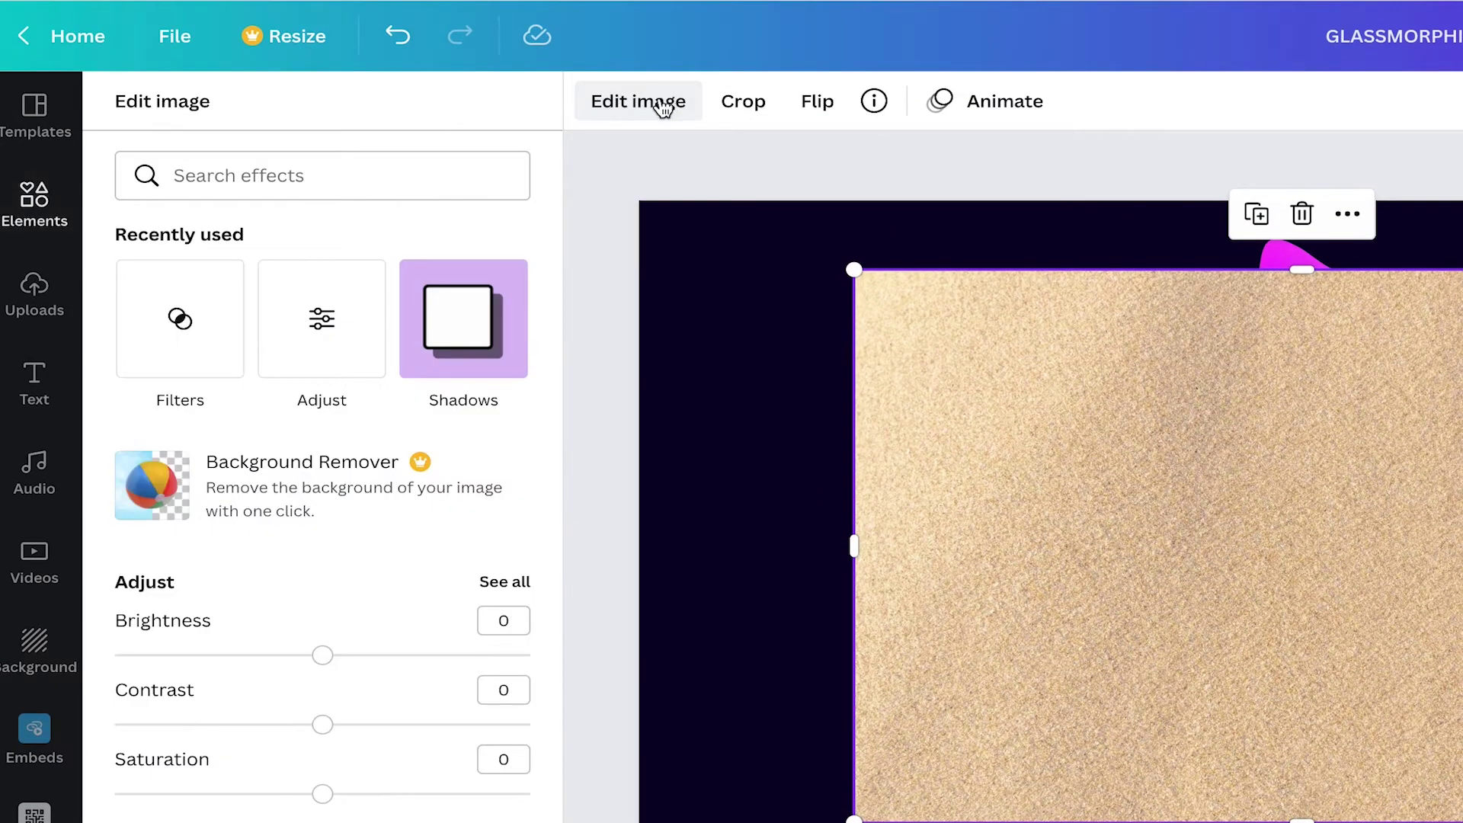
pyautogui.scroll(-5, 261, 507)
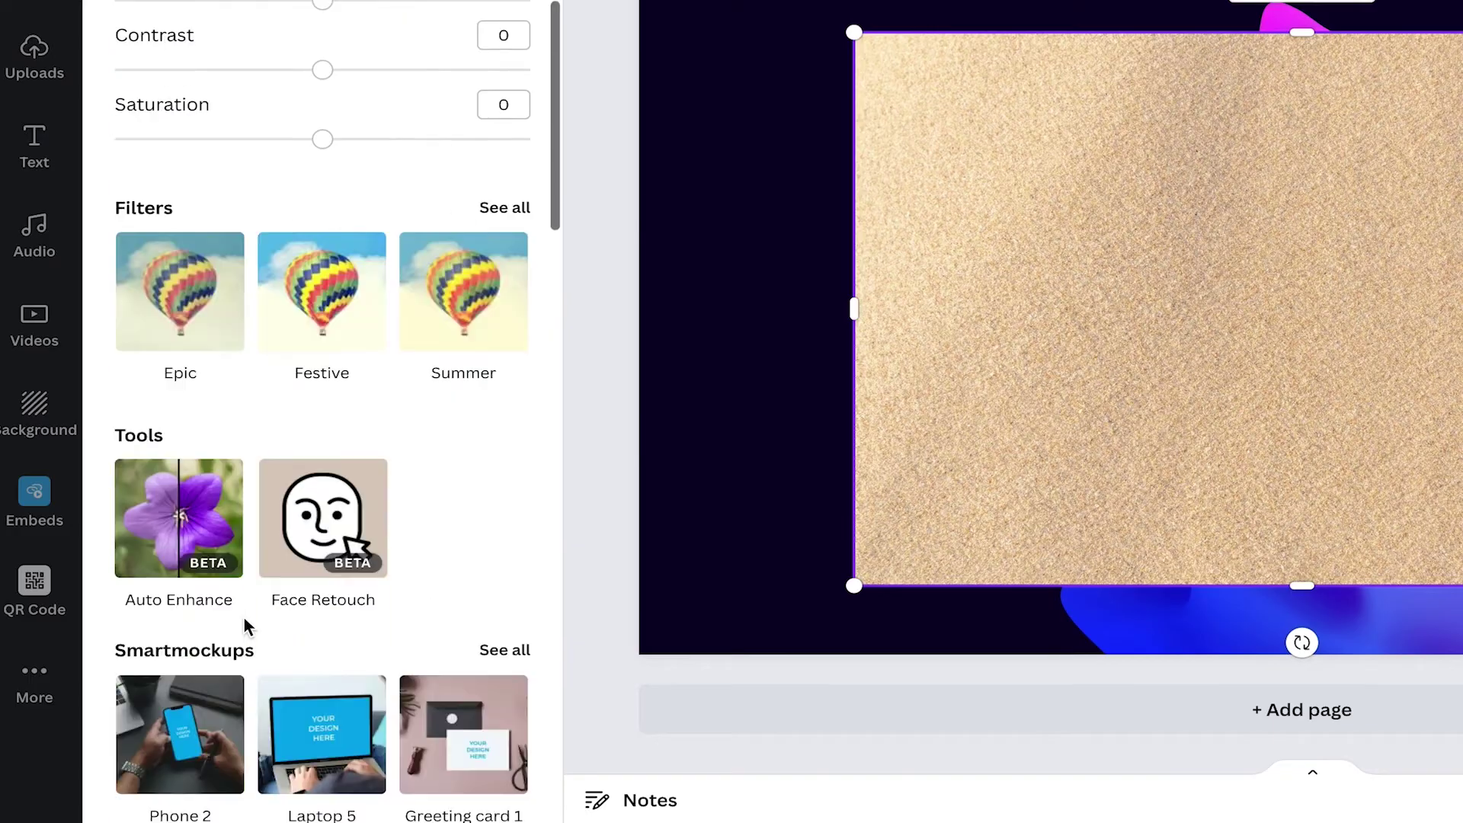
pyautogui.click(505, 206)
pyautogui.scroll(-5, 362, 612)
pyautogui.click(326, 687)
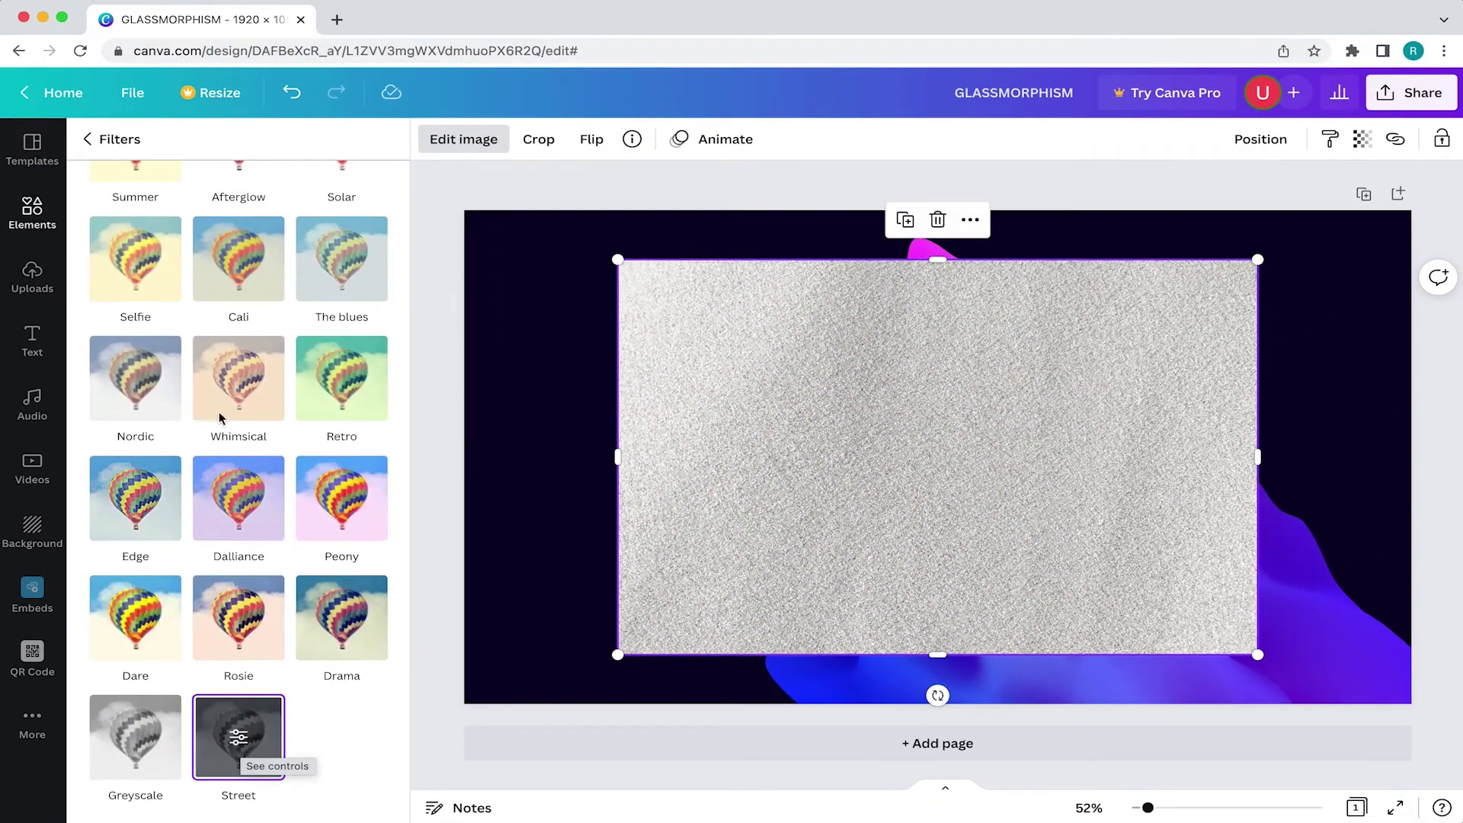
pyautogui.click(87, 138)
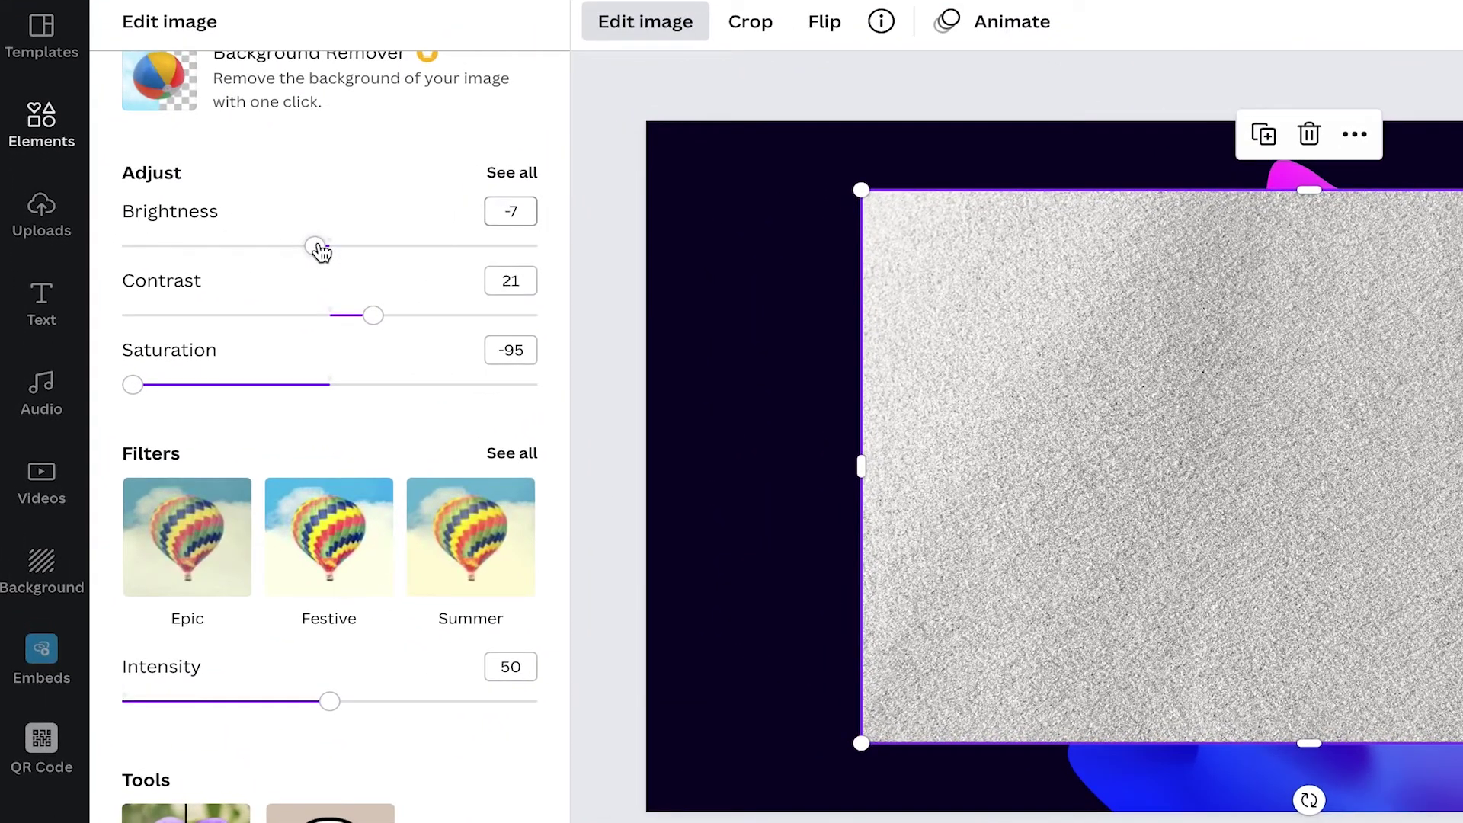
pyautogui.moveTo(315, 246); pyautogui.dragTo(122, 246)
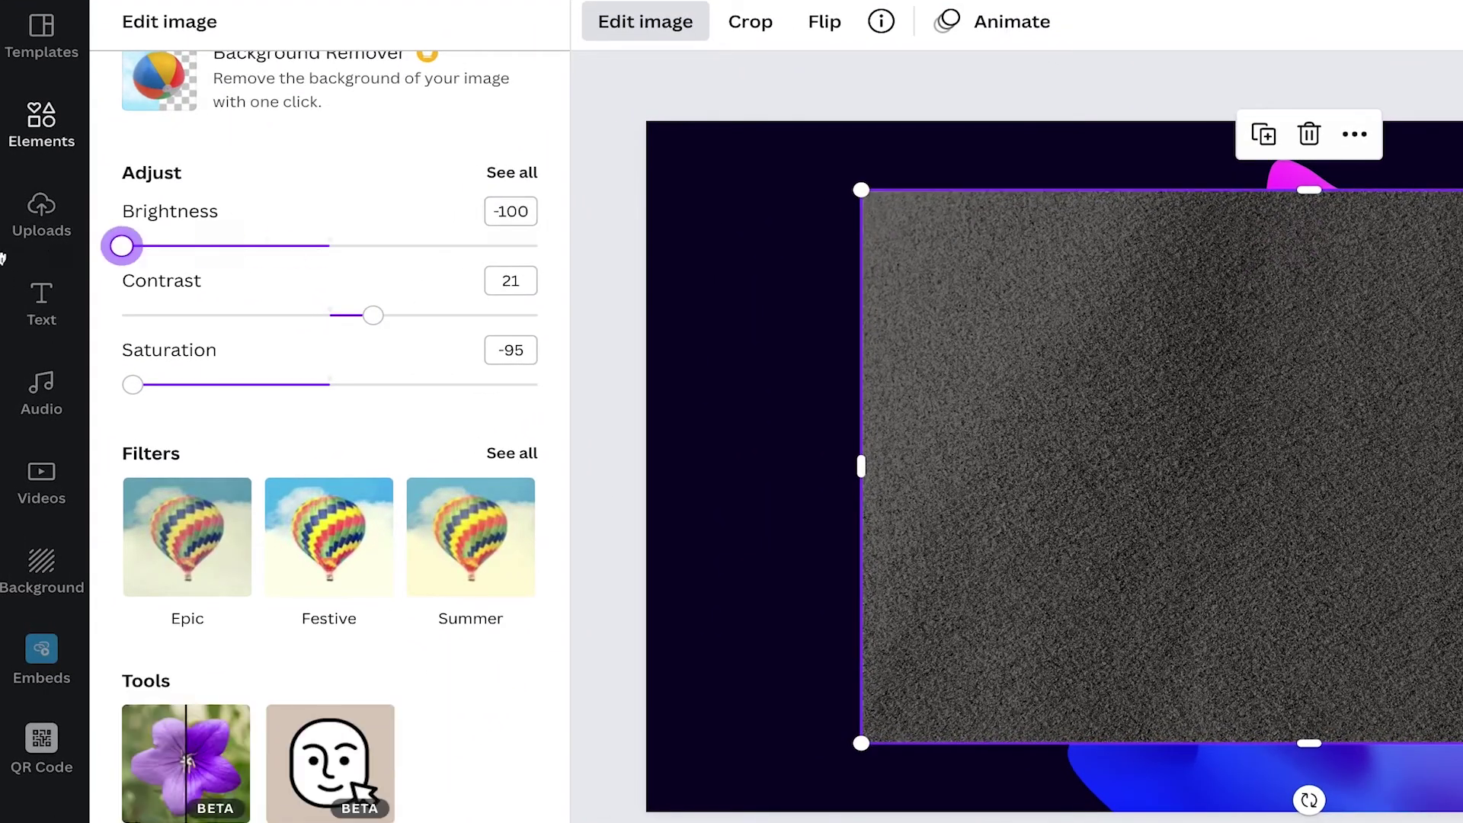
pyautogui.click(510, 283)
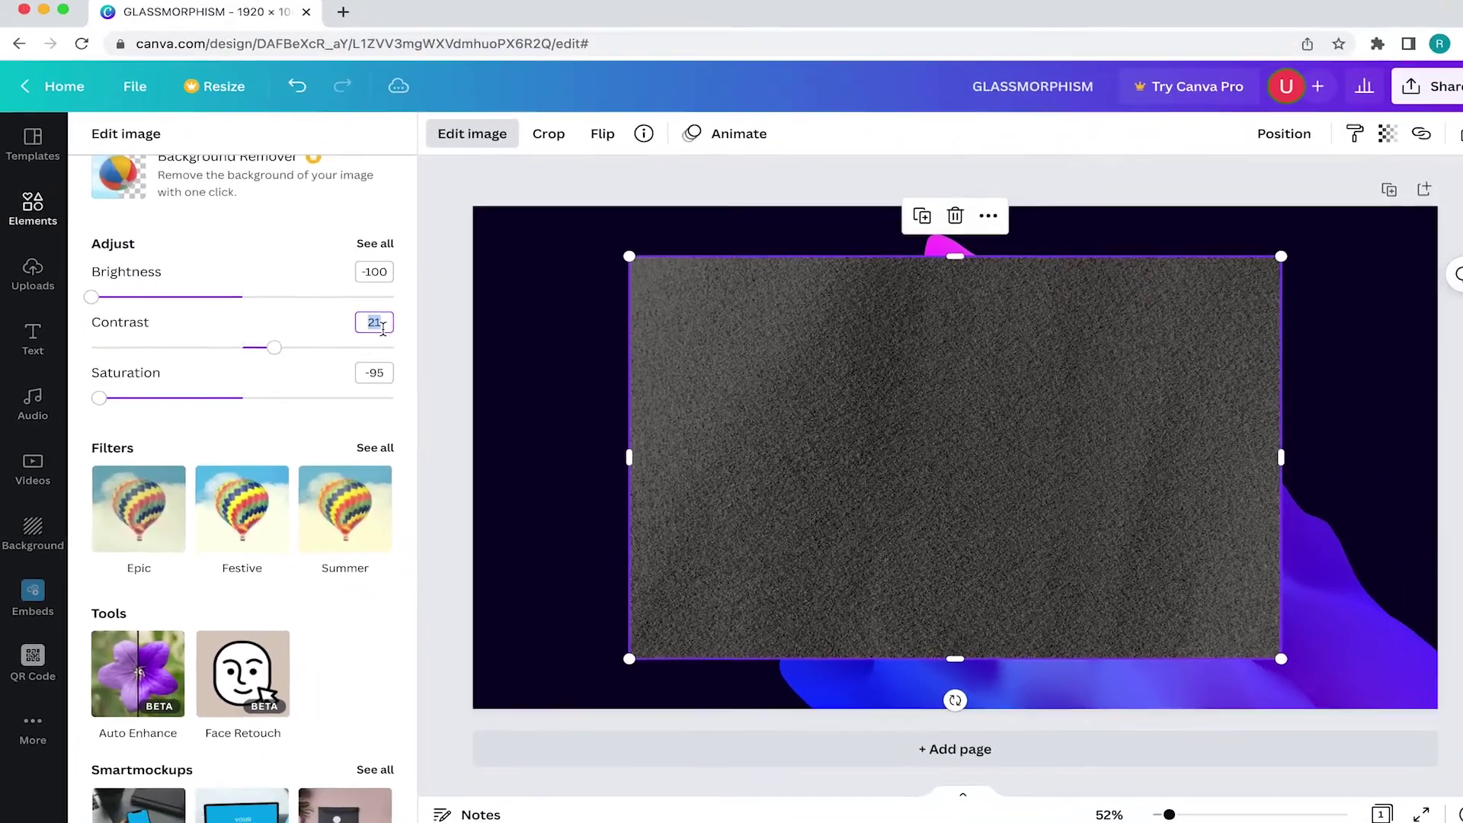
# Set the sand contrast to 52 and move the texture off to the right.
pyautogui.write('52')
pyautogui.press('Return')
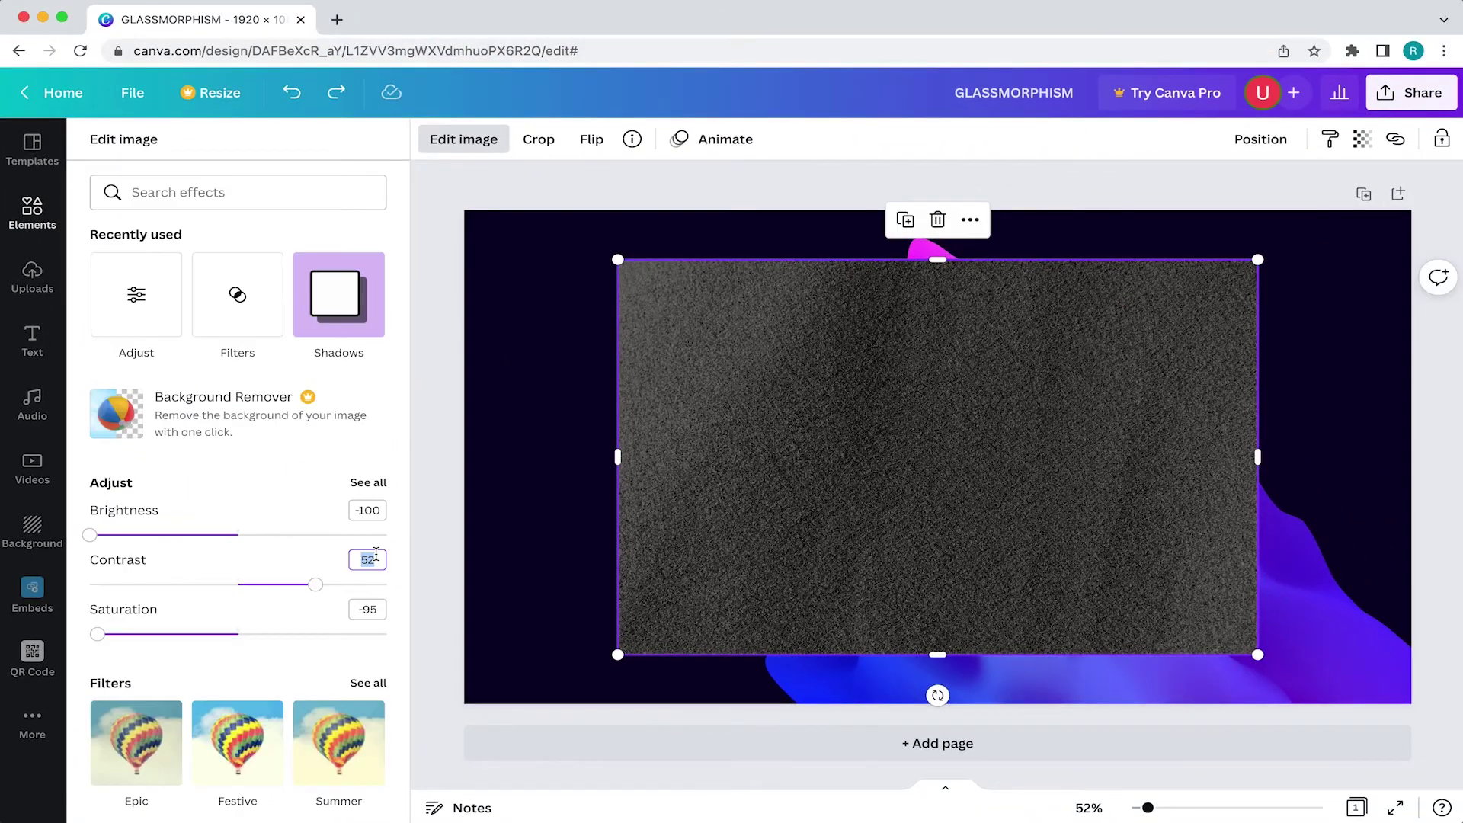
pyautogui.click(455, 456)
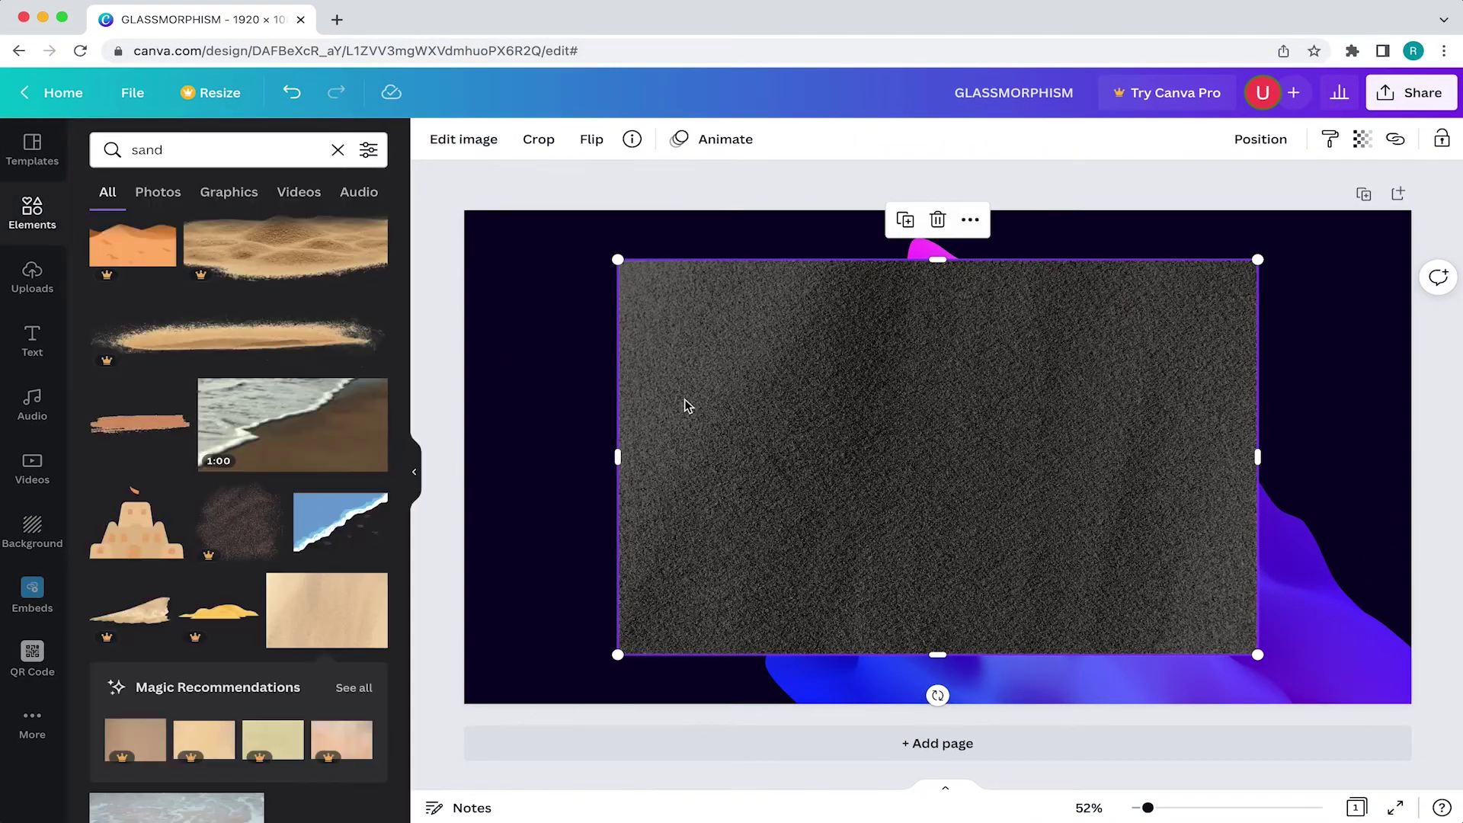
pyautogui.moveTo(686, 404); pyautogui.dragTo(1254, 399)
# Duplicate the glass card and fill the copy with the grey sand texture.
pyautogui.click(1071, 414)
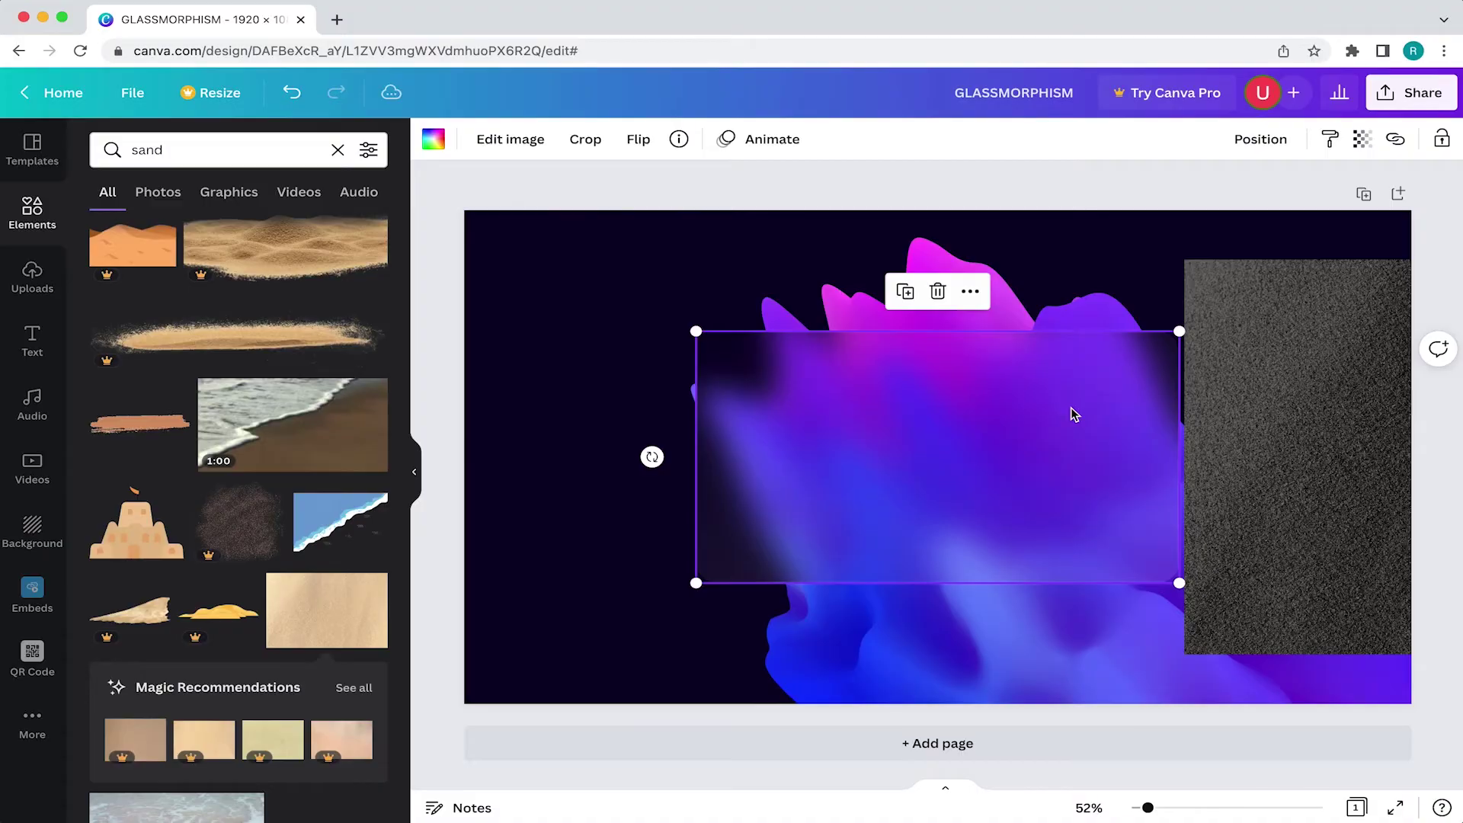
pyautogui.press('super+d')
pyautogui.moveTo(1071, 417); pyautogui.dragTo(882, 352)
pyautogui.click(1187, 326)
pyautogui.moveTo(1157, 326); pyautogui.dragTo(842, 397)
# Set the sand-filled card's transparency to 7.
pyautogui.click(1358, 142)
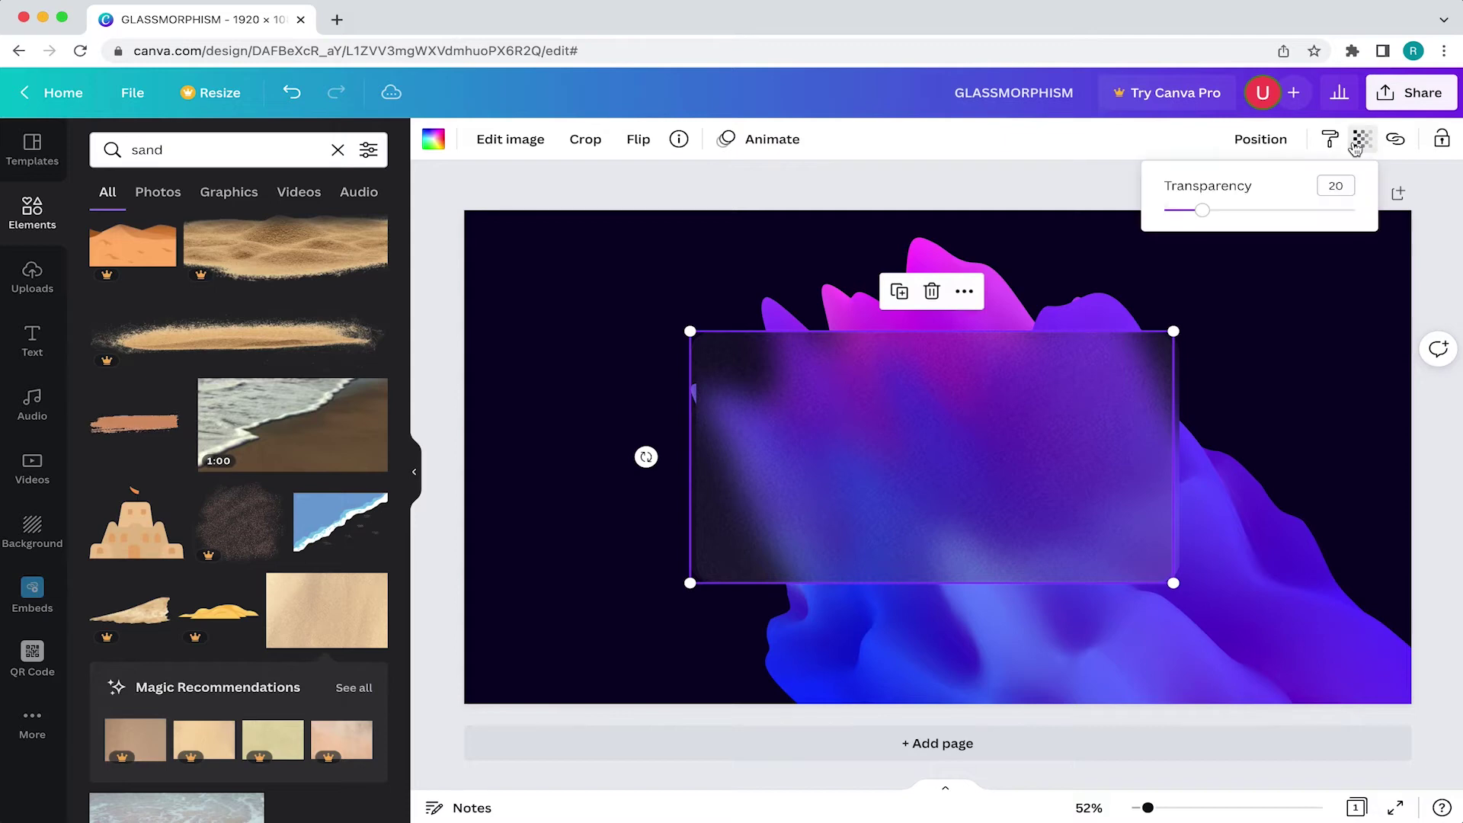
pyautogui.click(1336, 183)
pyautogui.write('7')
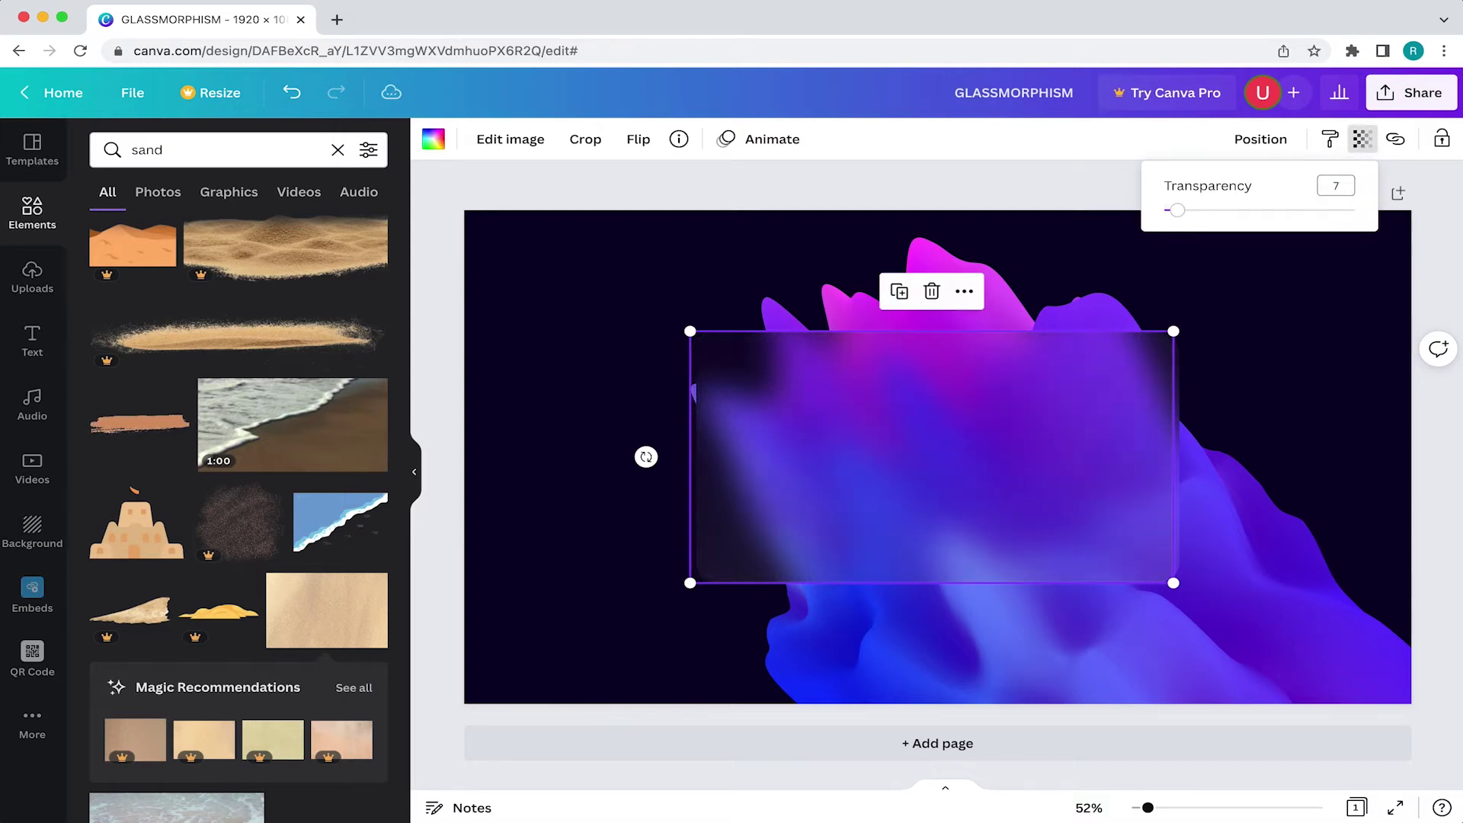
pyautogui.click(1443, 267)
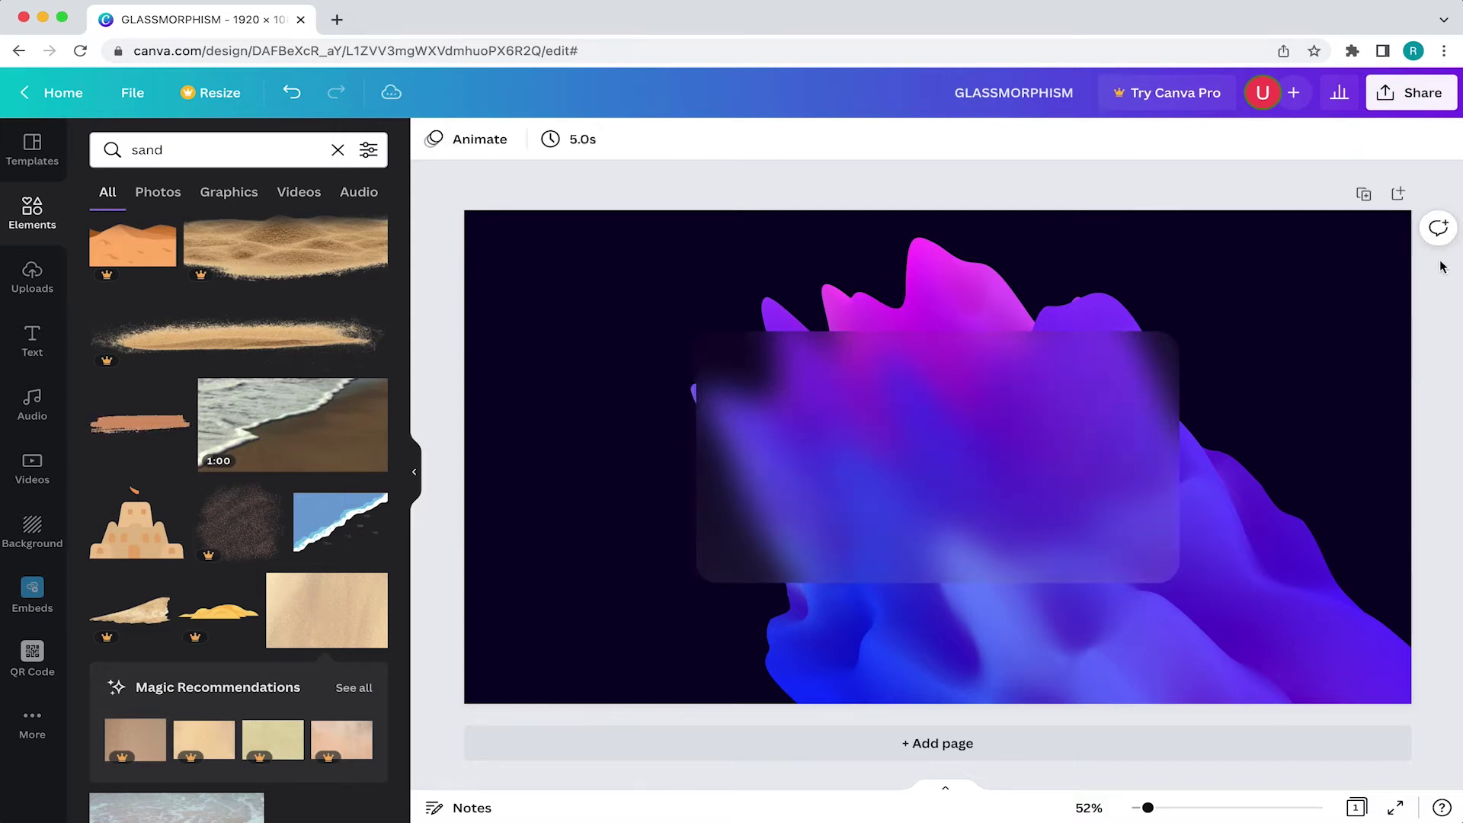
pyautogui.click(32, 275)
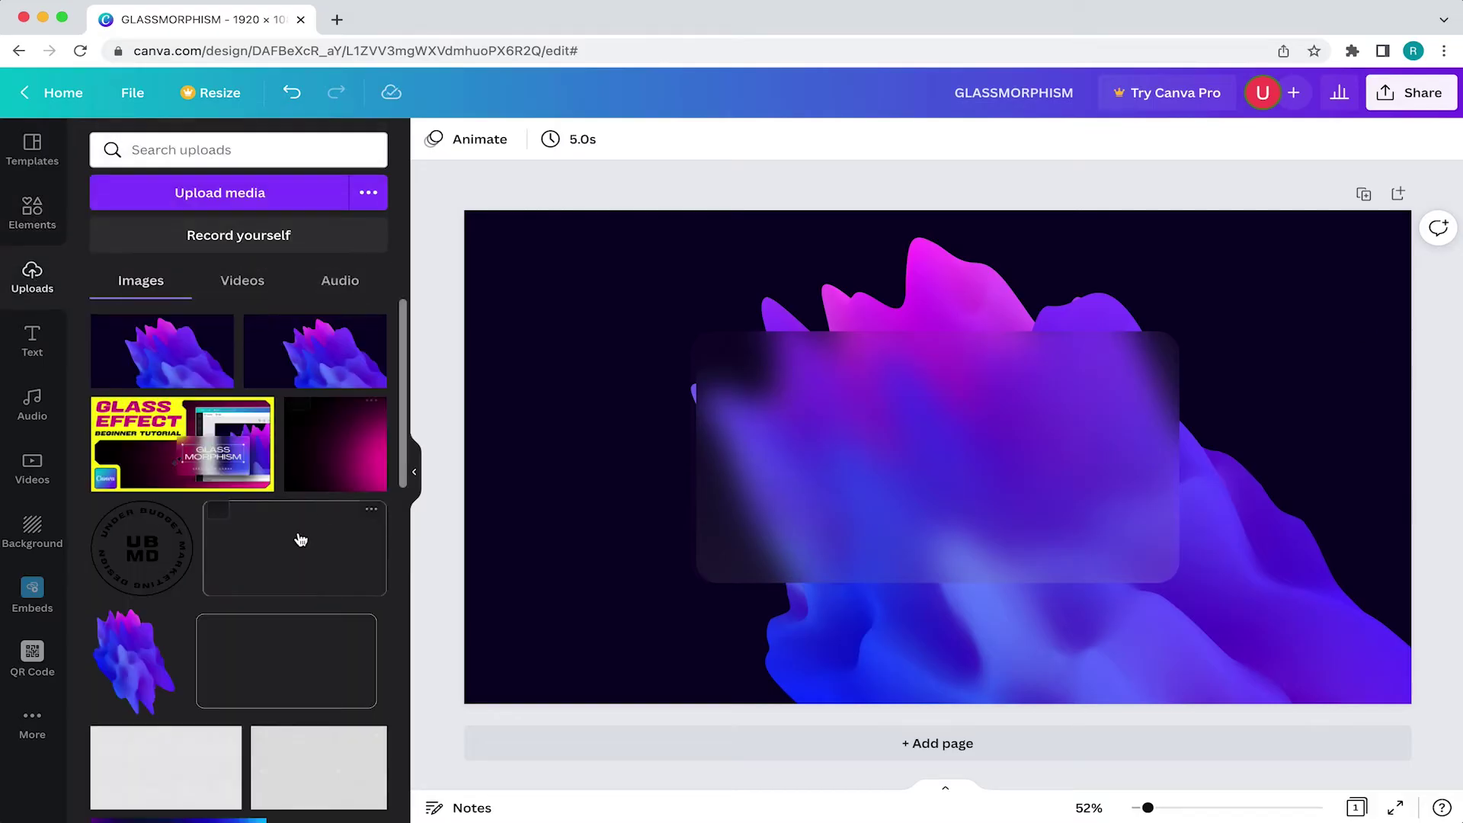
# Add the uploaded rounded-rectangle outline and resize it over the glass card.
pyautogui.click(286, 547)
pyautogui.moveTo(784, 366); pyautogui.dragTo(736, 334)
pyautogui.moveTo(1074, 525); pyautogui.dragTo(1179, 584)
pyautogui.click(1425, 294)
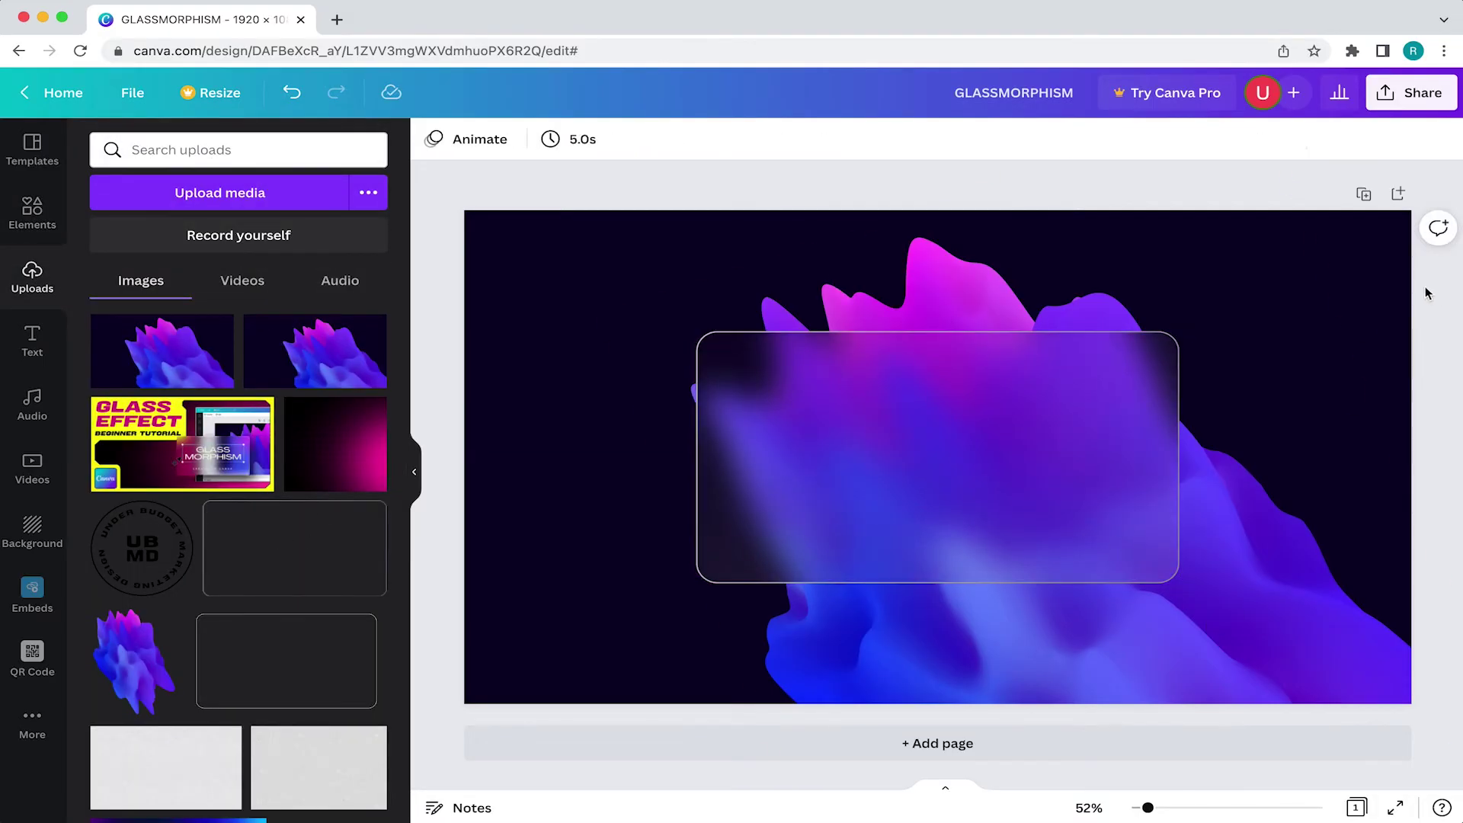
# Recolour the outline's first swatch magenta and its second lavender.
pyautogui.click(1178, 336)
pyautogui.click(433, 139)
pyautogui.click(264, 402)
pyautogui.click(366, 402)
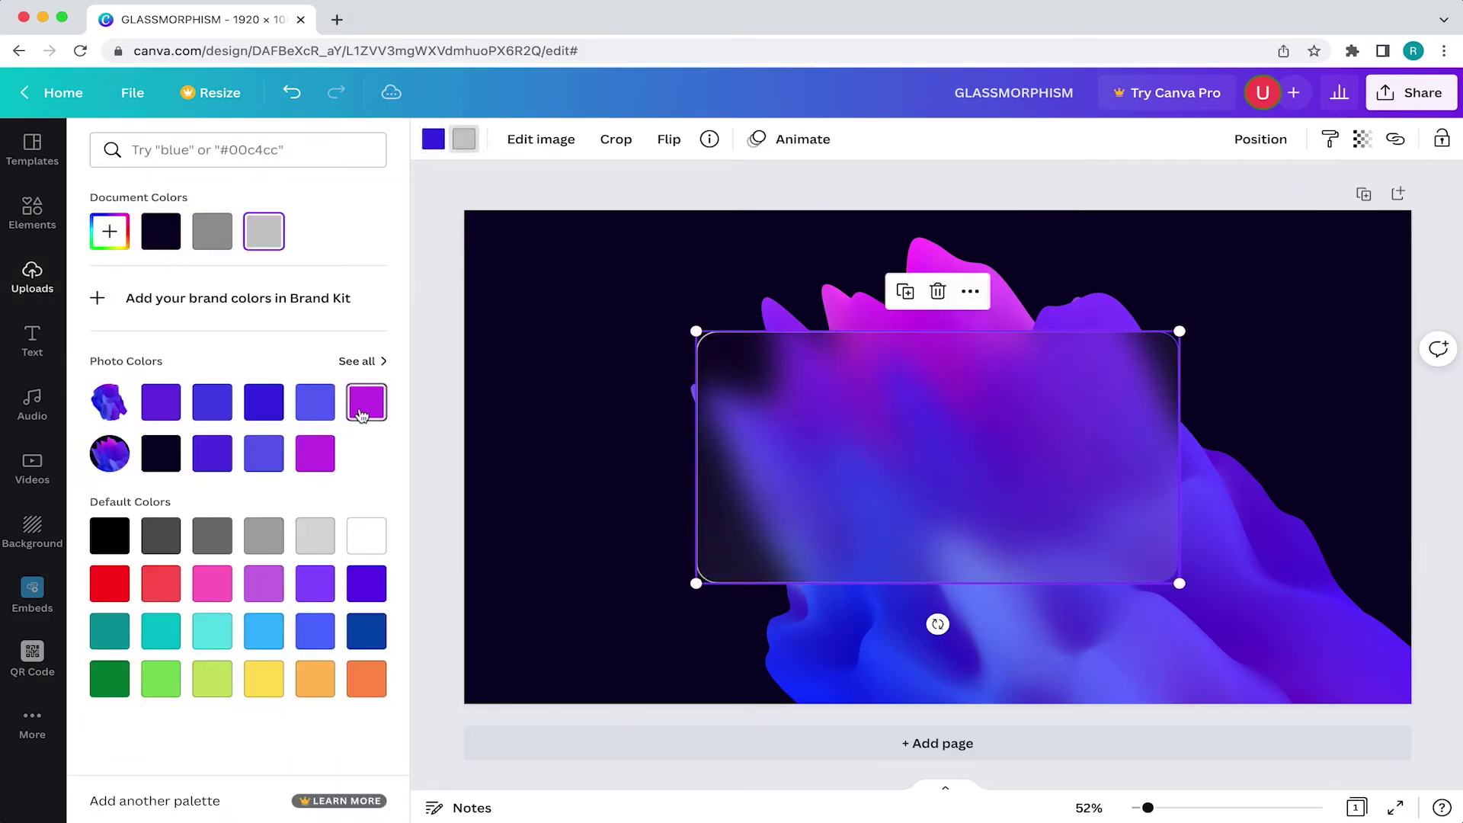
pyautogui.click(451, 300)
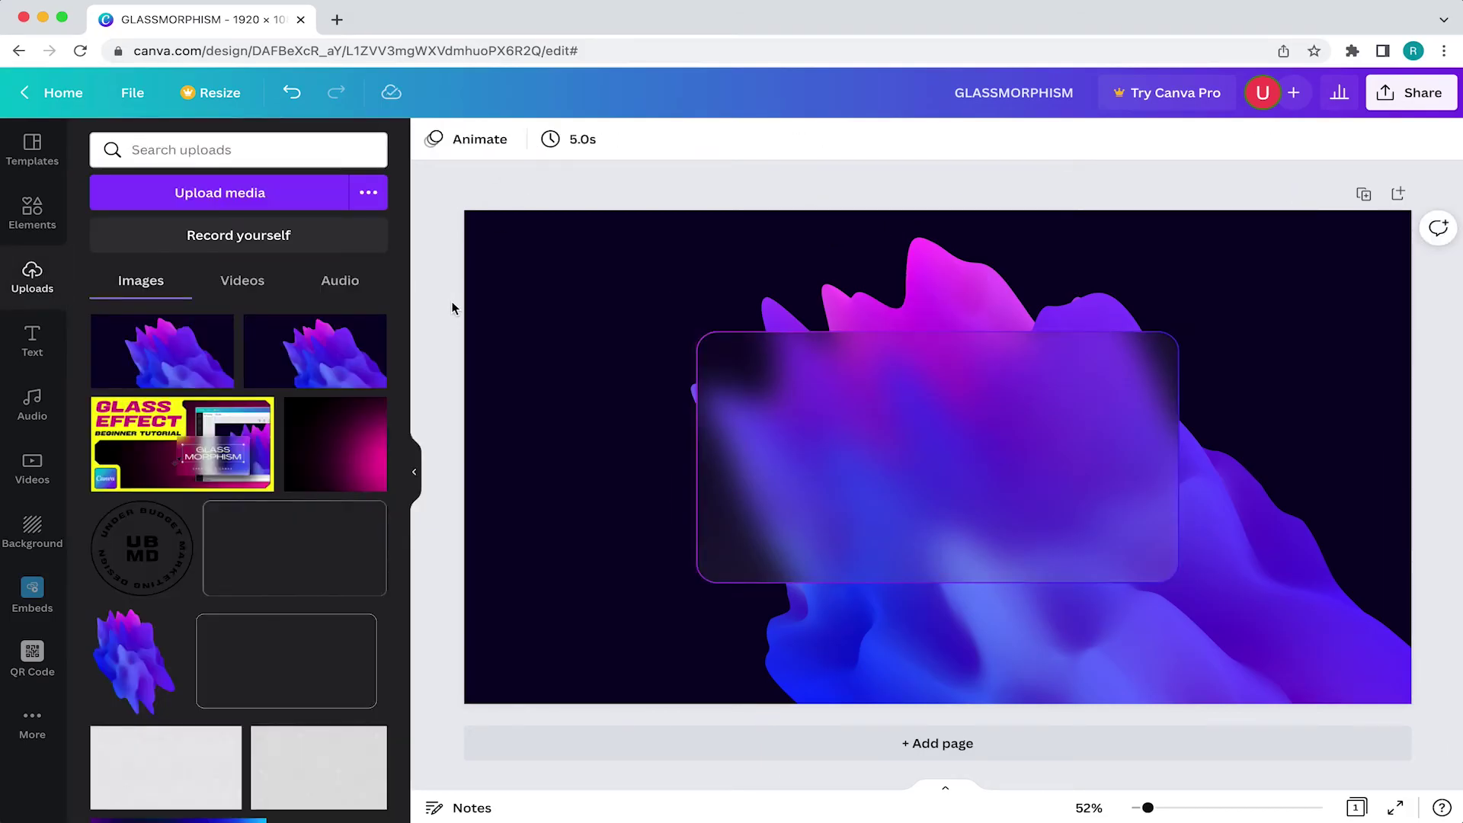
pyautogui.click(701, 381)
pyautogui.click(465, 139)
pyautogui.click(315, 402)
pyautogui.press('Escape')
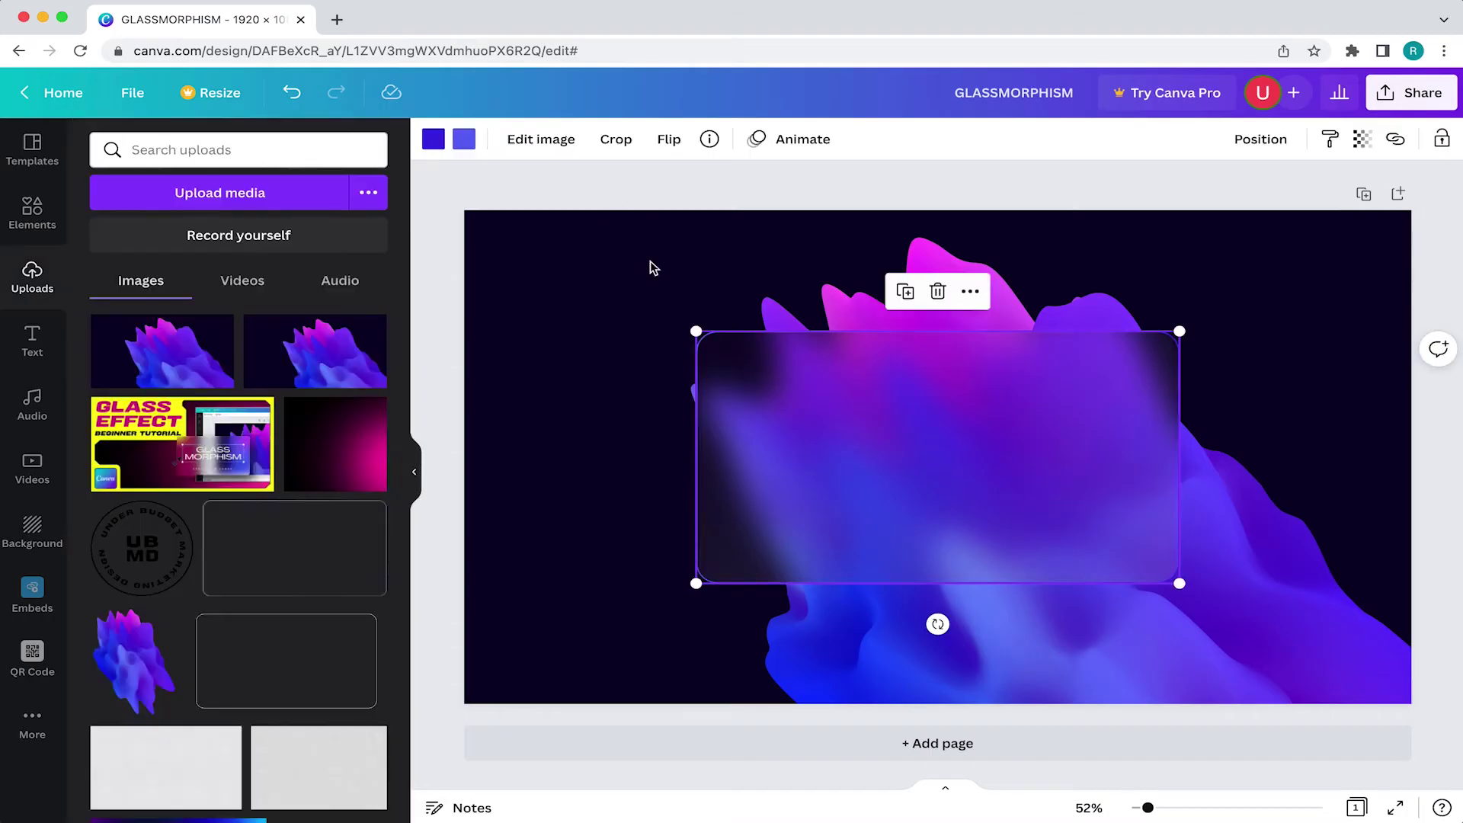
# Adjust the outline's two colour swatches to the final magenta and violet.
pyautogui.click(464, 138)
pyautogui.click(315, 453)
pyautogui.press('Escape')
pyautogui.click(434, 215)
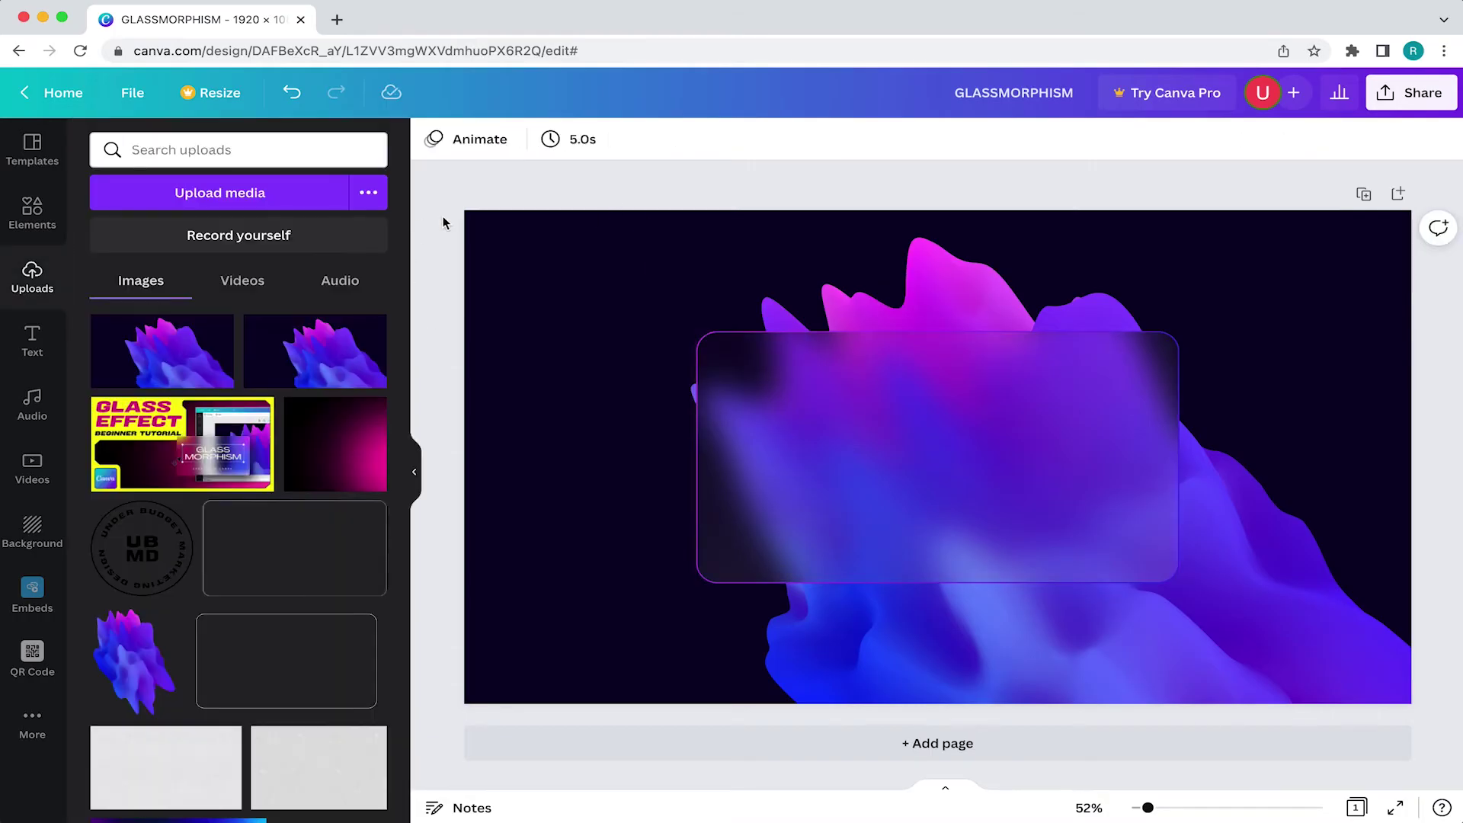
pyautogui.click(701, 381)
pyautogui.click(464, 139)
pyautogui.click(212, 454)
pyautogui.click(439, 152)
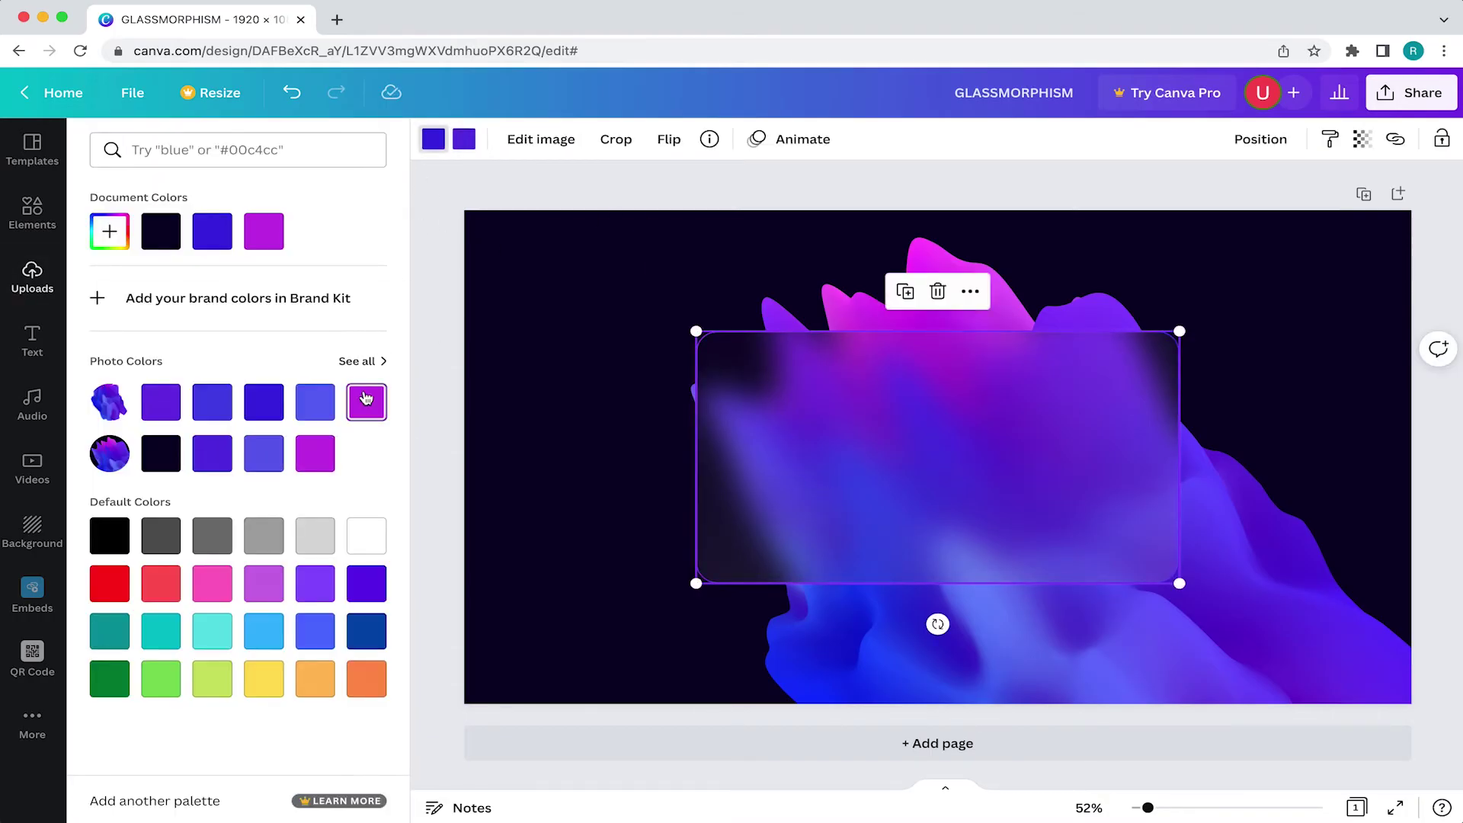
pyautogui.click(450, 227)
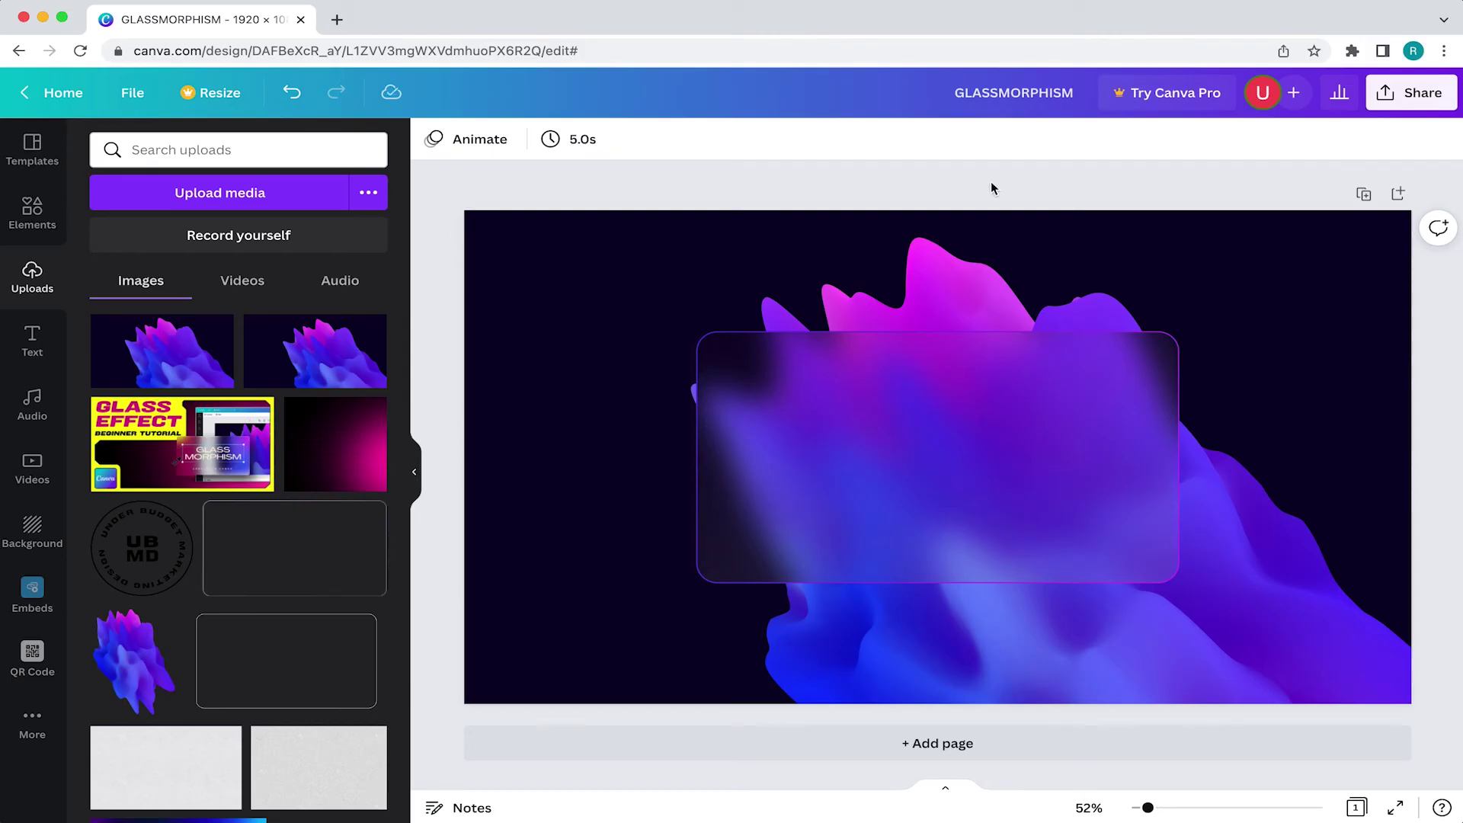
# Set the outline's transparency to 80.
pyautogui.click(1105, 359)
pyautogui.click(1361, 139)
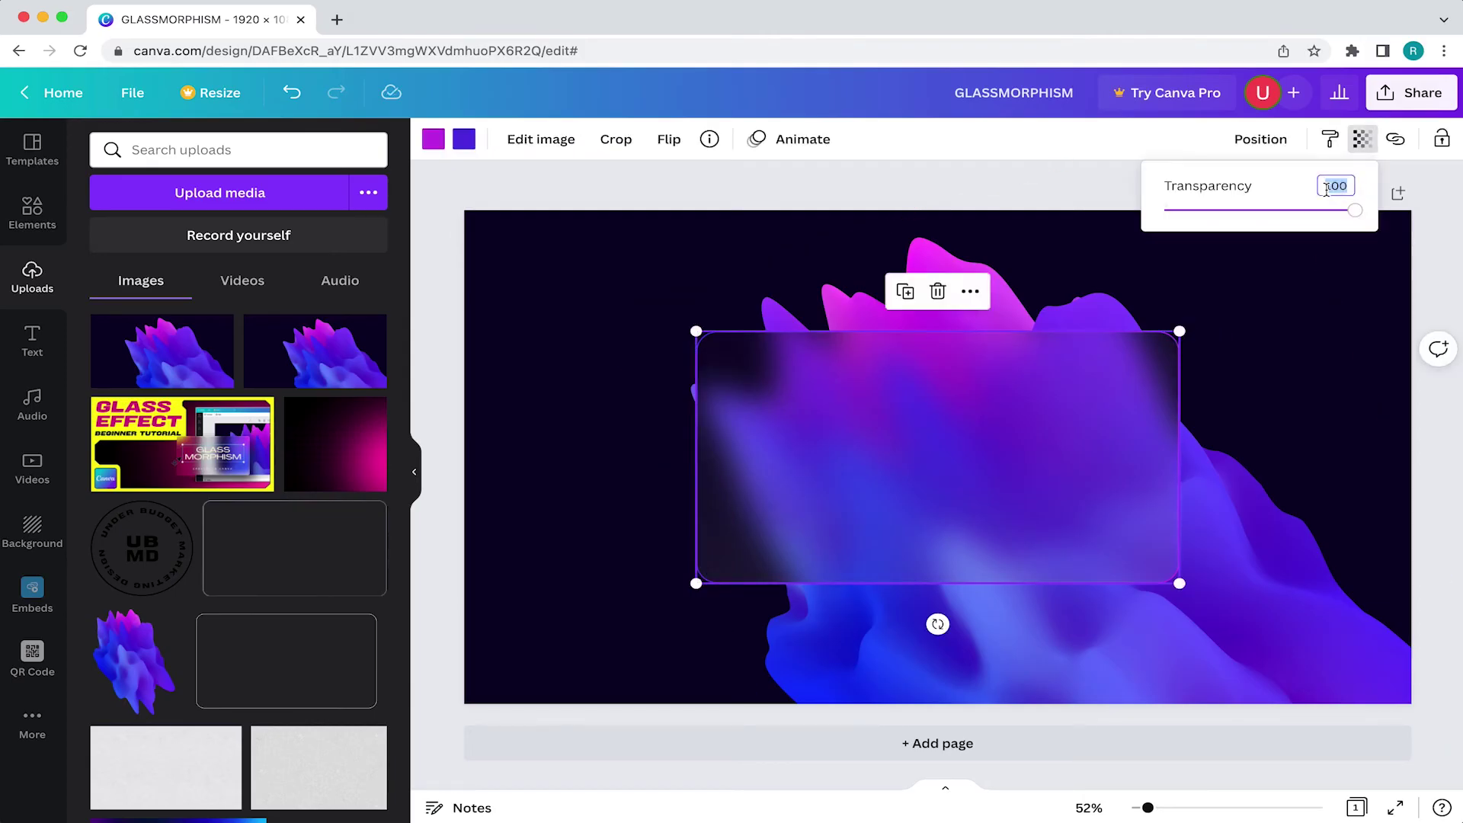
pyautogui.write('70')
pyautogui.click(1447, 259)
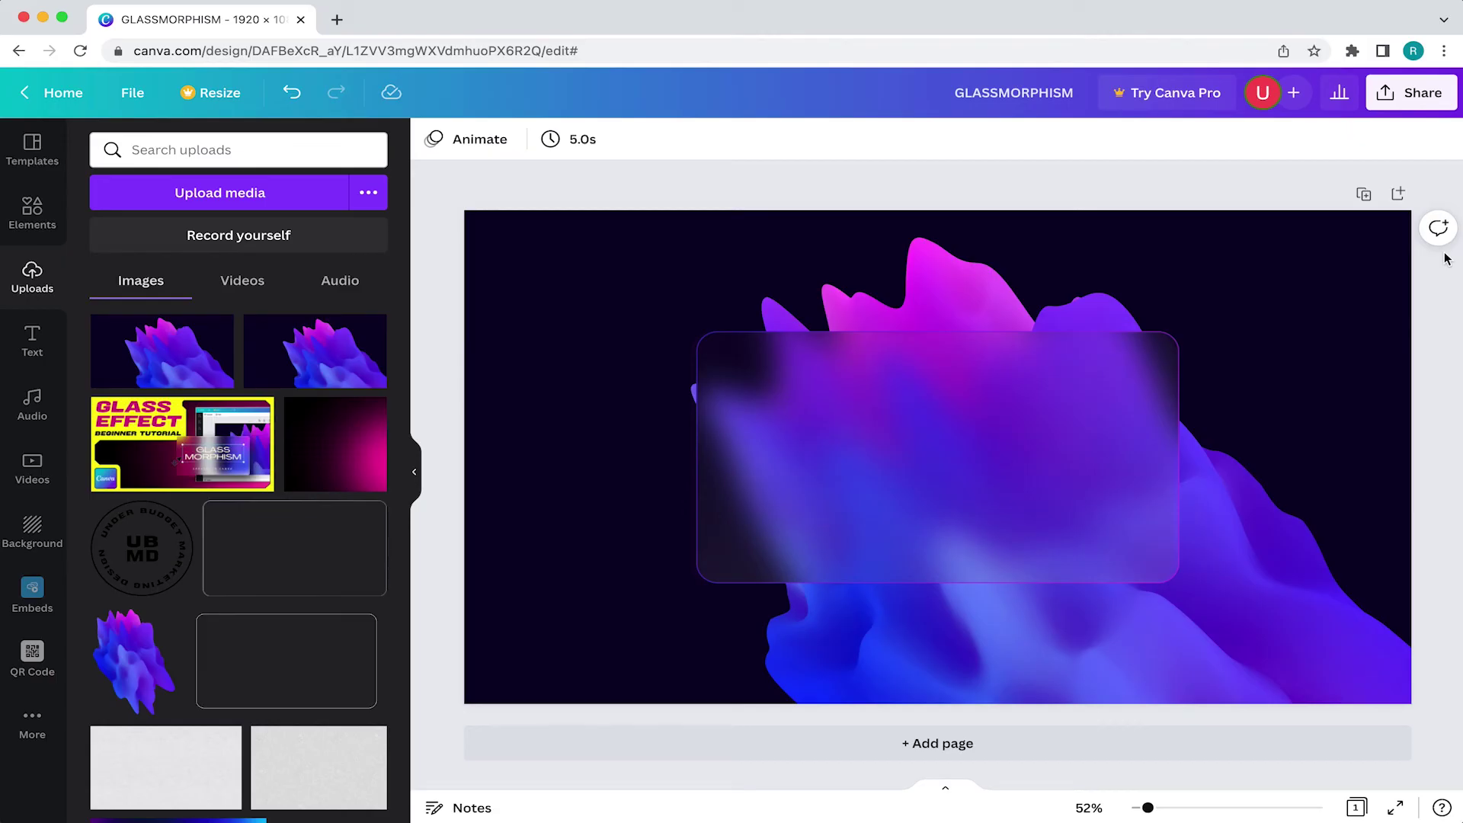
pyautogui.click(1173, 352)
pyautogui.click(1361, 139)
pyautogui.write('80')
pyautogui.click(1419, 272)
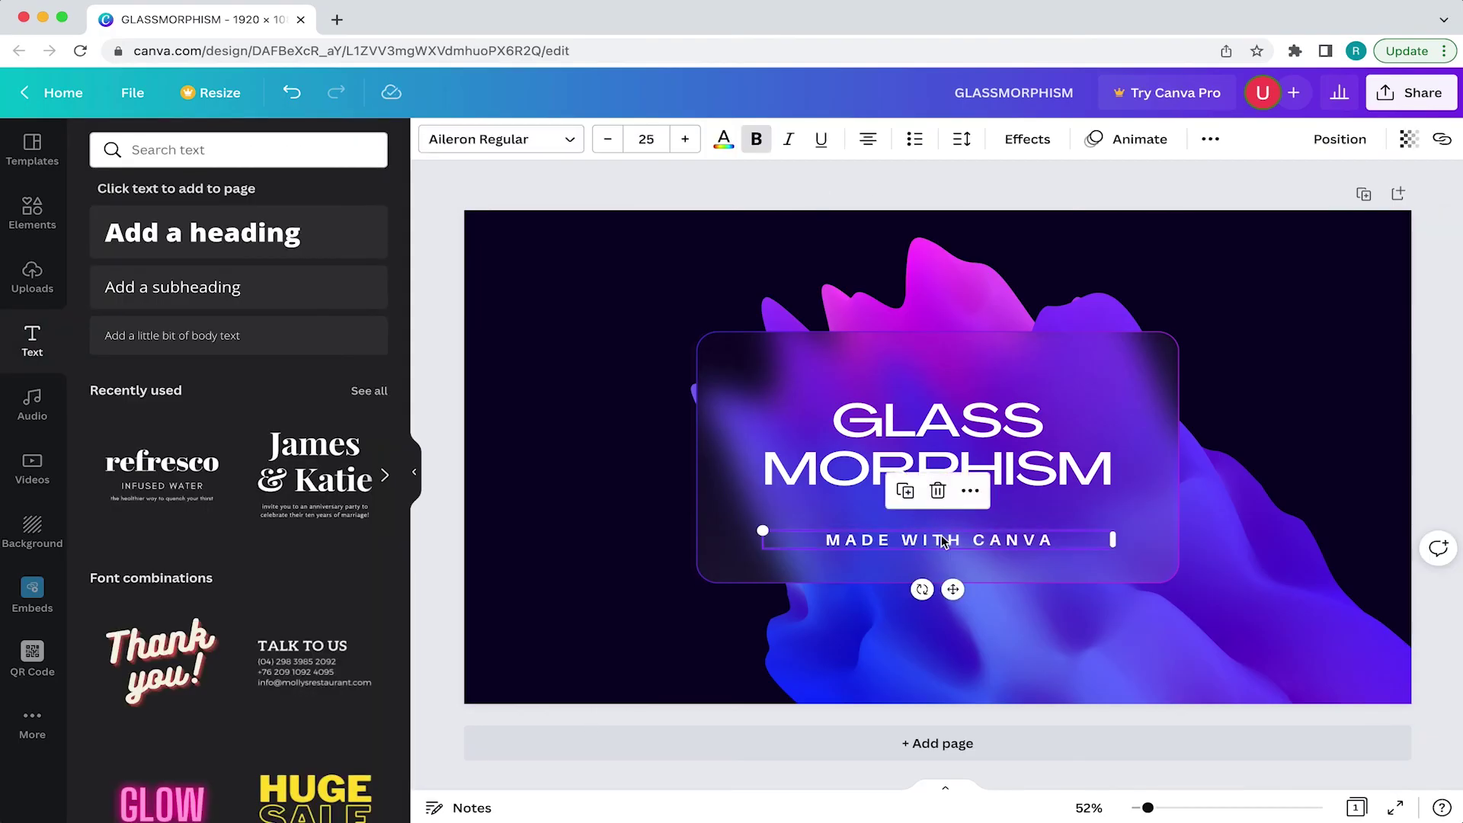
# Select the GLASS MORPHISM heading on the frosted card.
pyautogui.click(949, 418)
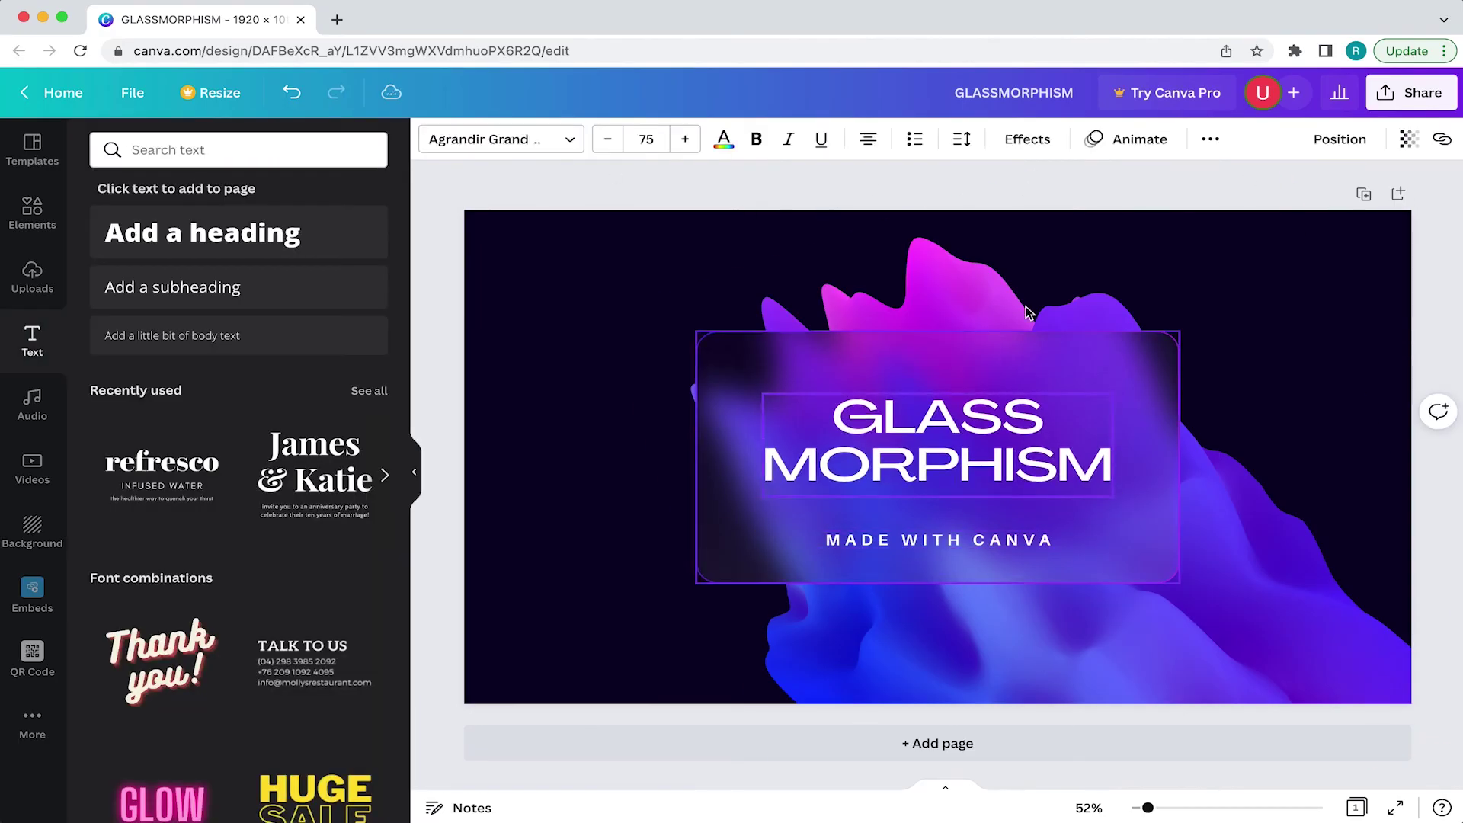